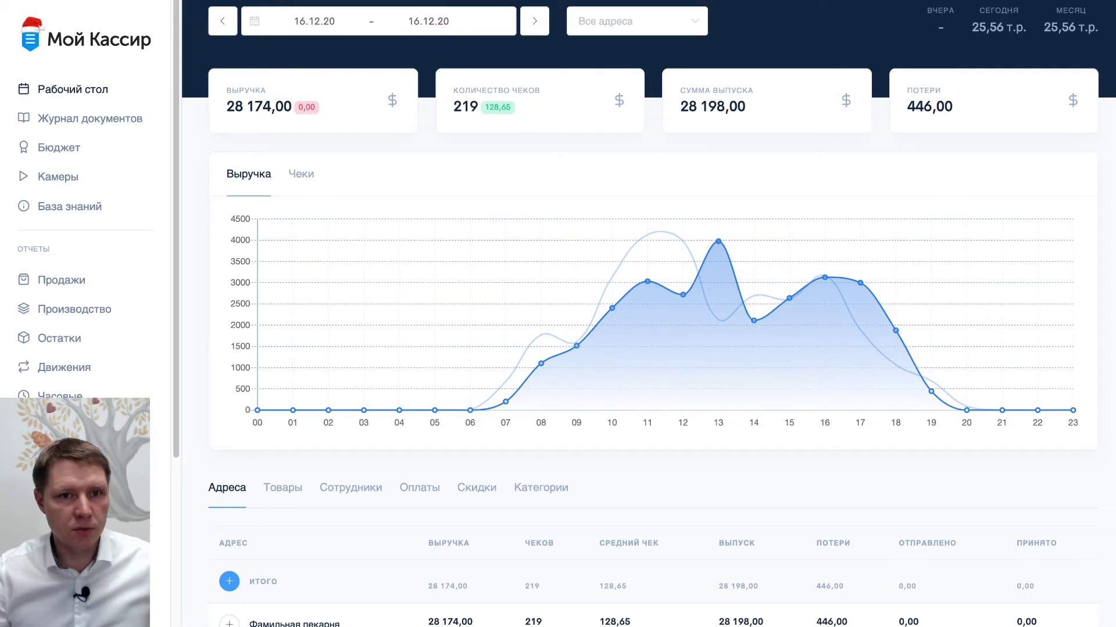
- Advance the sales dashboard one day at a time to 21.12.20, examining the daily revenue, receipts and losses
{"action": "left_click", "coordinate": [534, 21]}
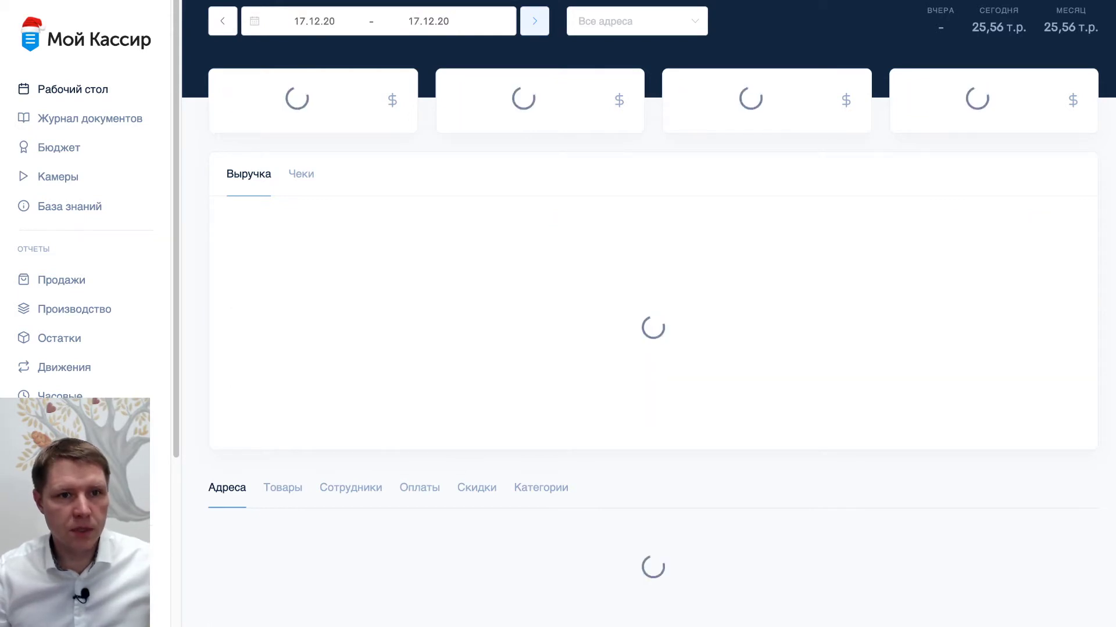
{"action": "left_click", "coordinate": [533, 21]}
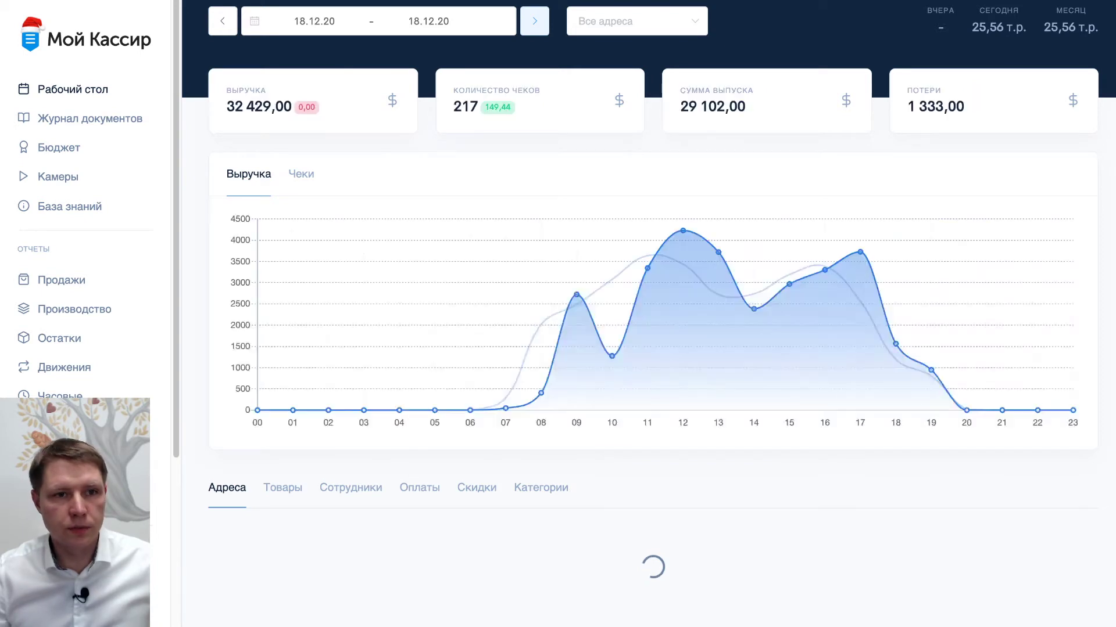
{"action": "left_click", "coordinate": [534, 21]}
{"action": "left_click", "coordinate": [534, 20]}
{"action": "left_click", "coordinate": [534, 21]}
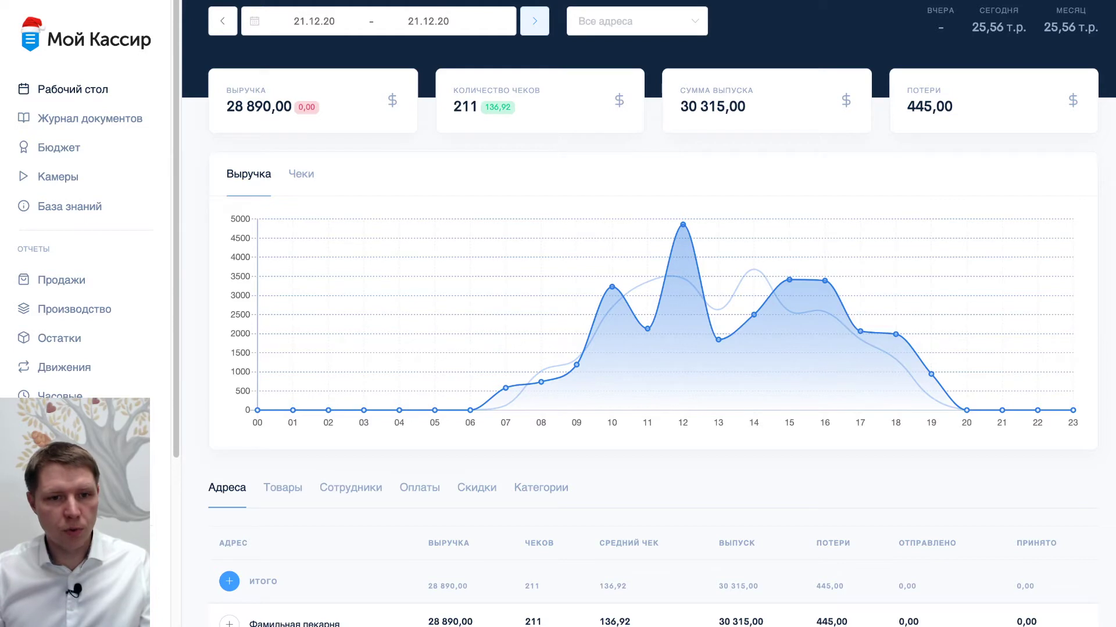
{"action": "mouse_move", "coordinate": [647, 329]}
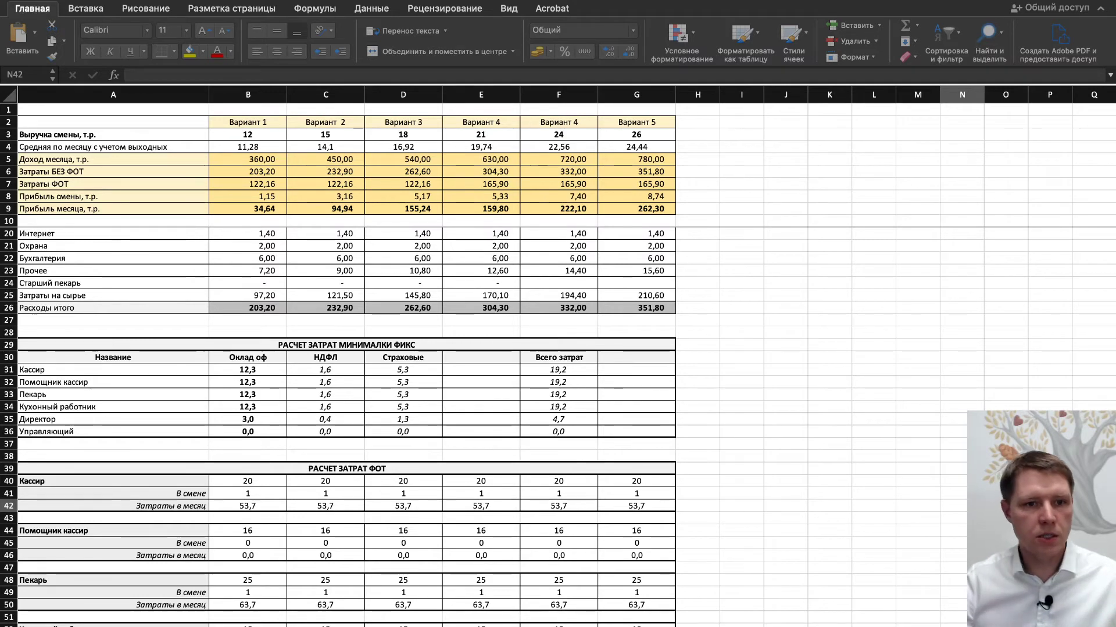
- In the Excel budget sheet, set the shift revenue (Выручка смены) in B3:G3 to 26, 28, 30, 32, 34 and 36
{"action": "key", "text": "super+Tab"}
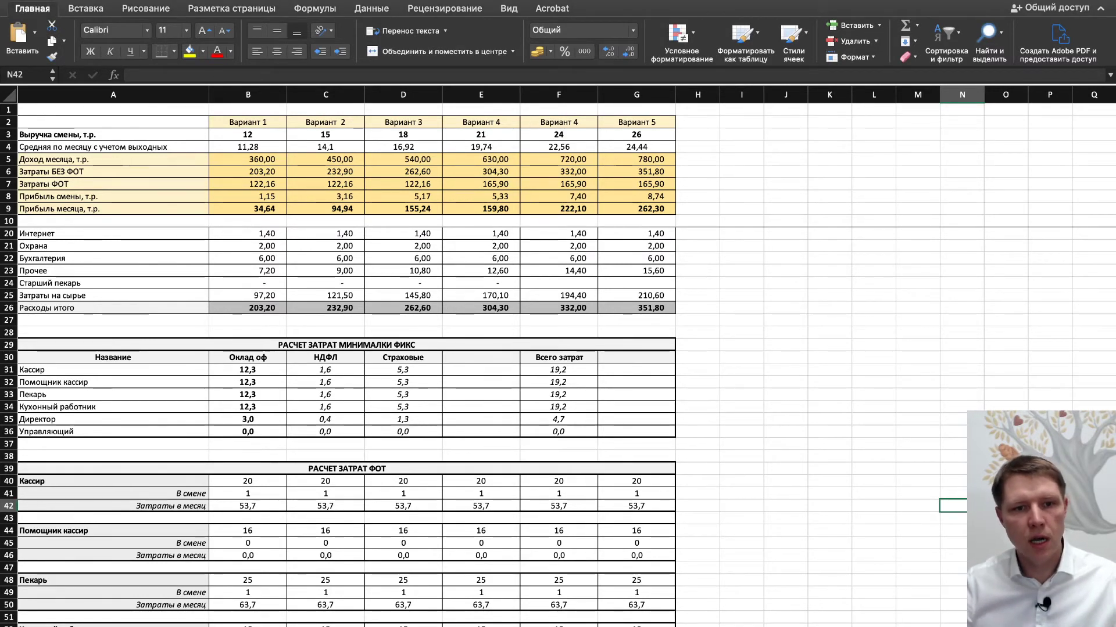
{"action": "scroll", "coordinate": [484, 426], "scroll_direction": "up", "scroll_amount": 3}
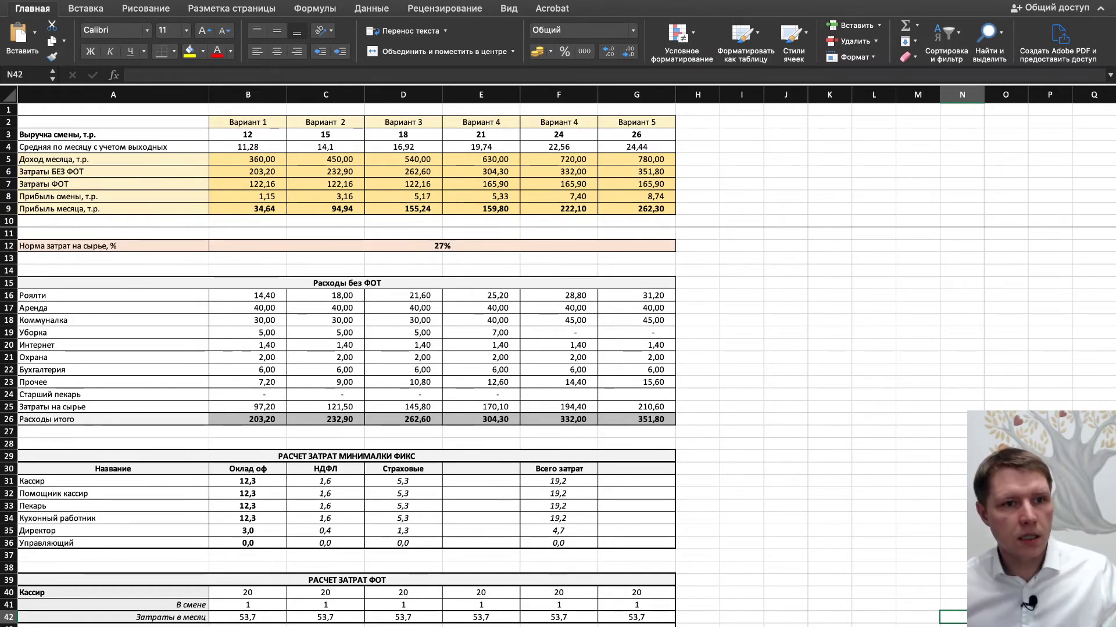
{"action": "left_click", "coordinate": [247, 134]}
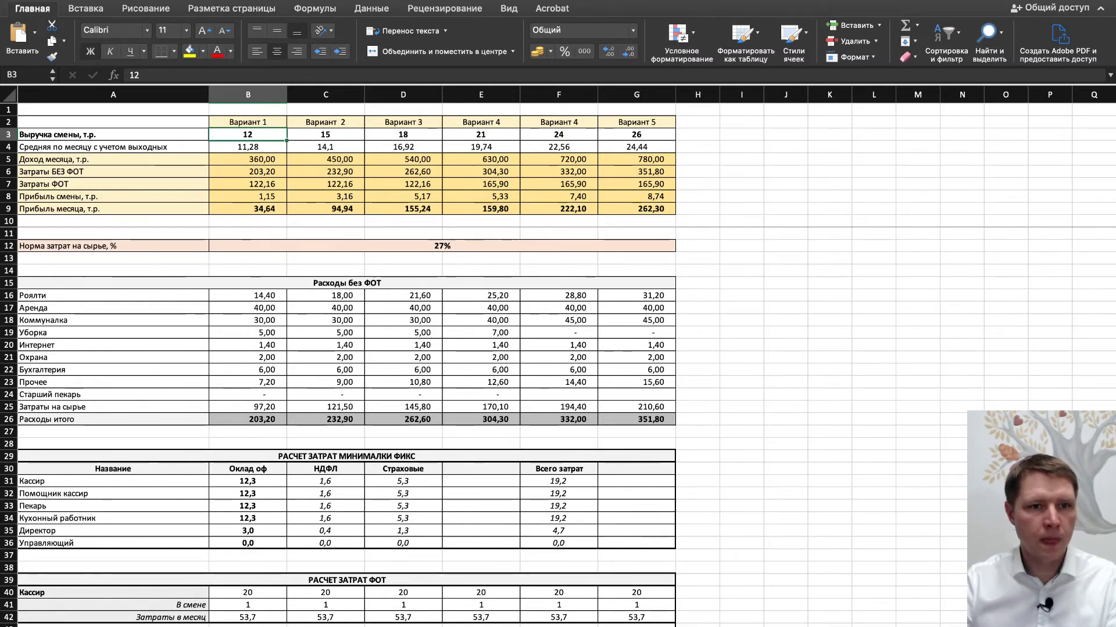
{"action": "type", "text": "26"}
{"action": "key", "text": "Tab"}
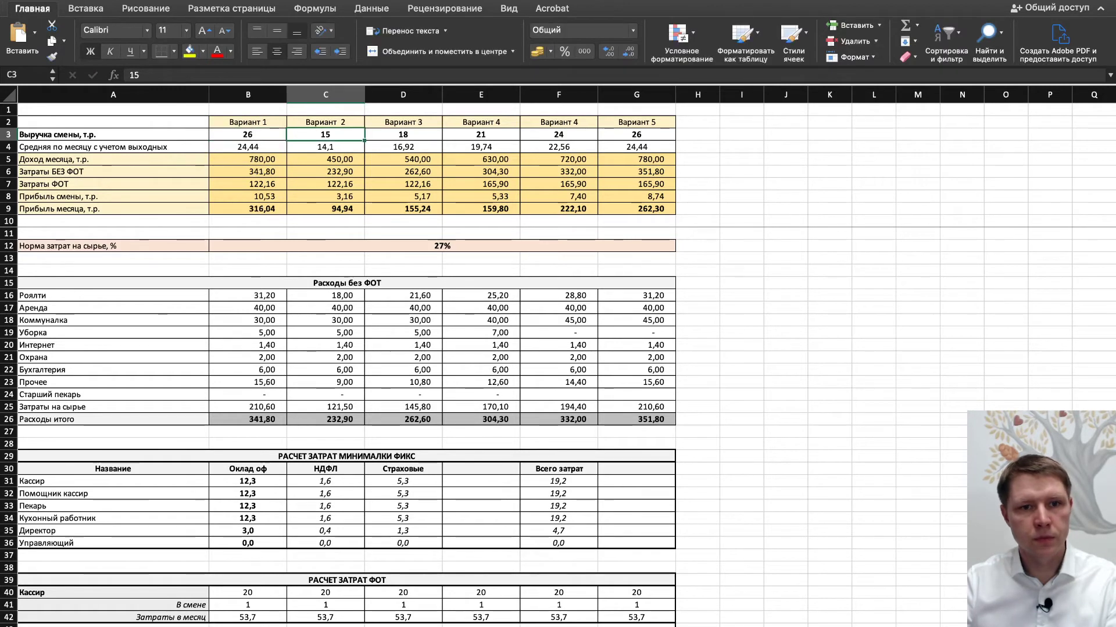
{"action": "type", "text": "28"}
{"action": "key", "text": "Tab"}
{"action": "type", "text": "30"}
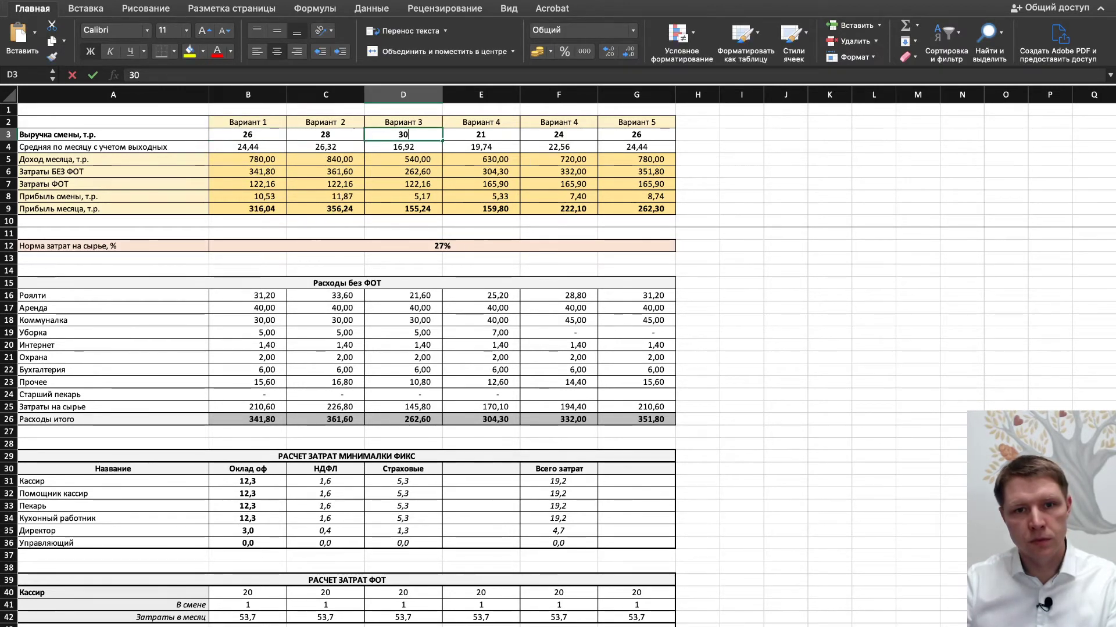
{"action": "key", "text": "Tab"}
{"action": "type", "text": "32"}
{"action": "key", "text": "Tab"}
{"action": "type", "text": "34"}
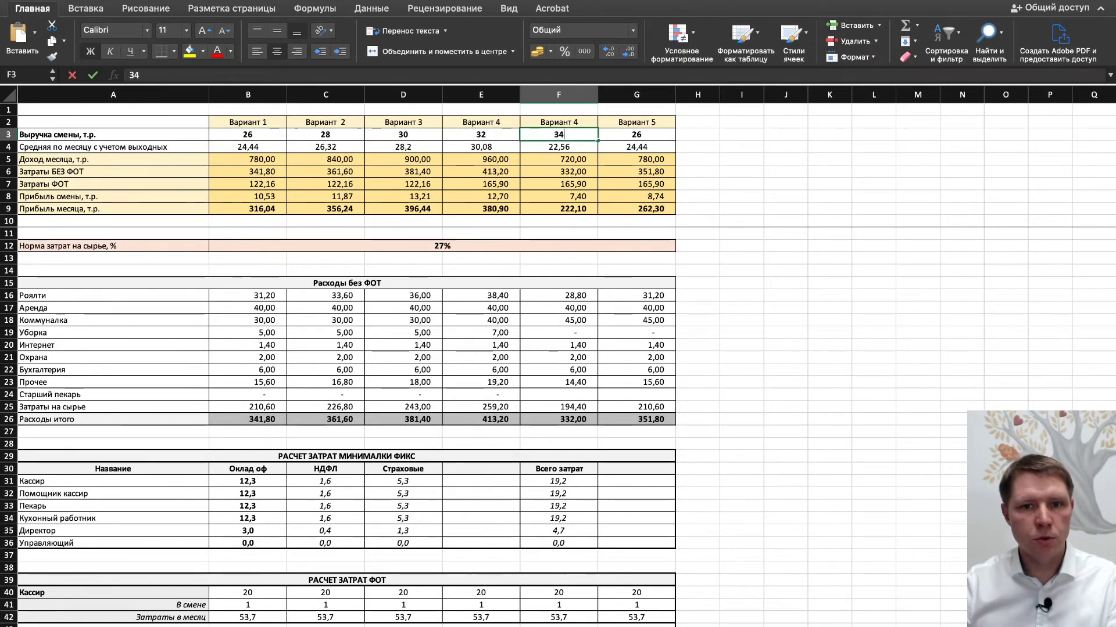
{"action": "key", "text": "Tab"}
{"action": "type", "text": "36"}
{"action": "key", "text": "Return"}
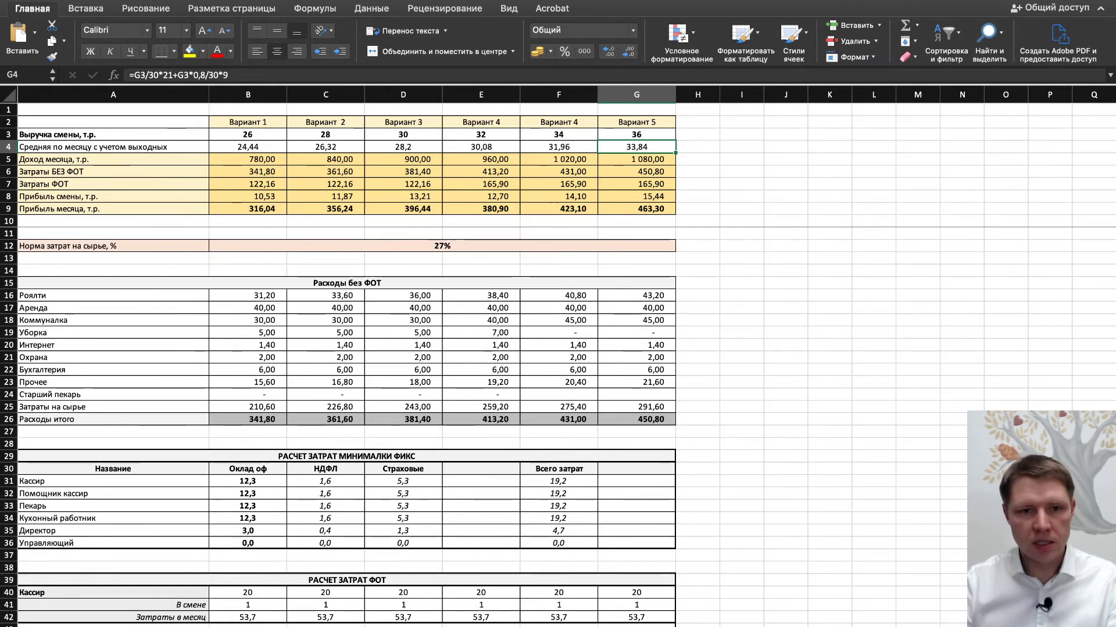
- Set the raw material cost rate (Норма затрат на сырье) to 30%
{"action": "left_click", "coordinate": [443, 246]}
{"action": "type", "text": "30"}
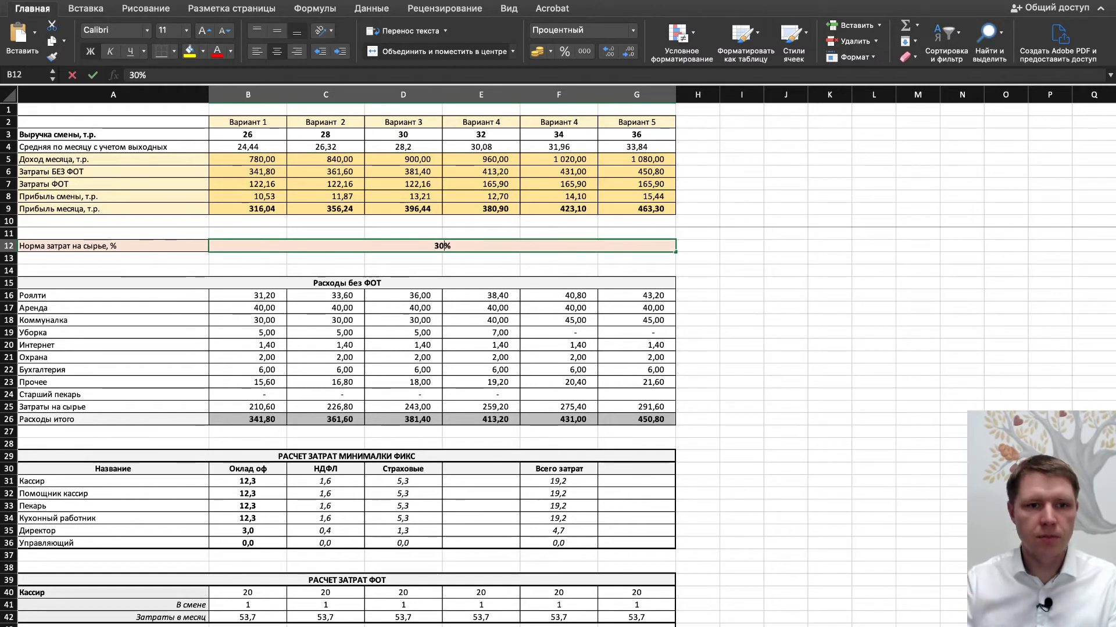
{"action": "key", "text": "Return"}
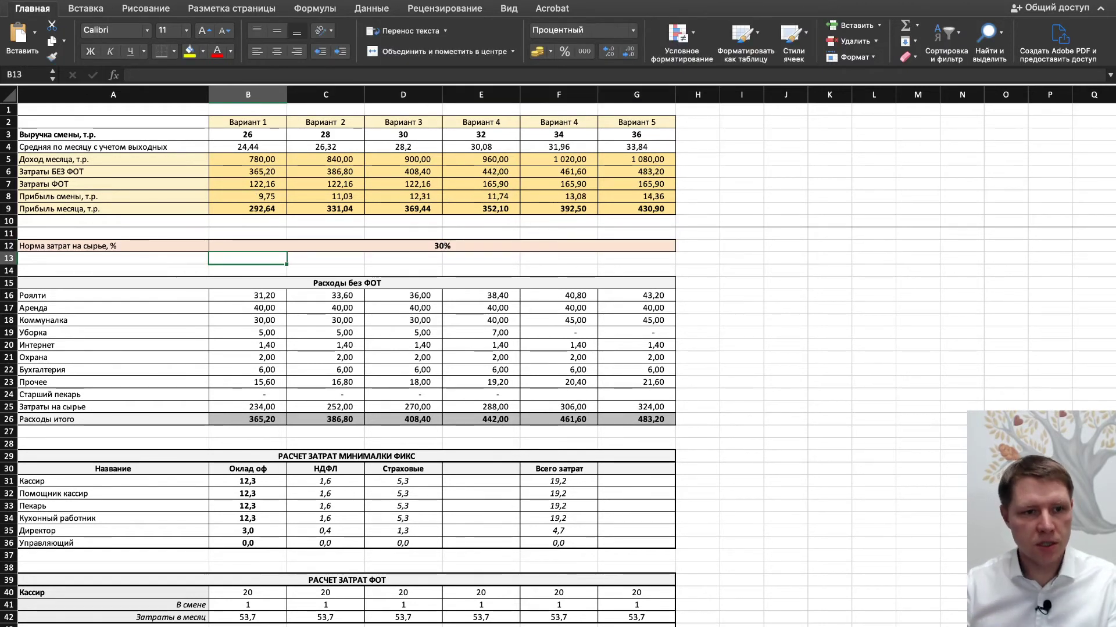
- Set the rent (Аренда) to 80 for all six variants in B17:G17
{"action": "left_click", "coordinate": [248, 271]}
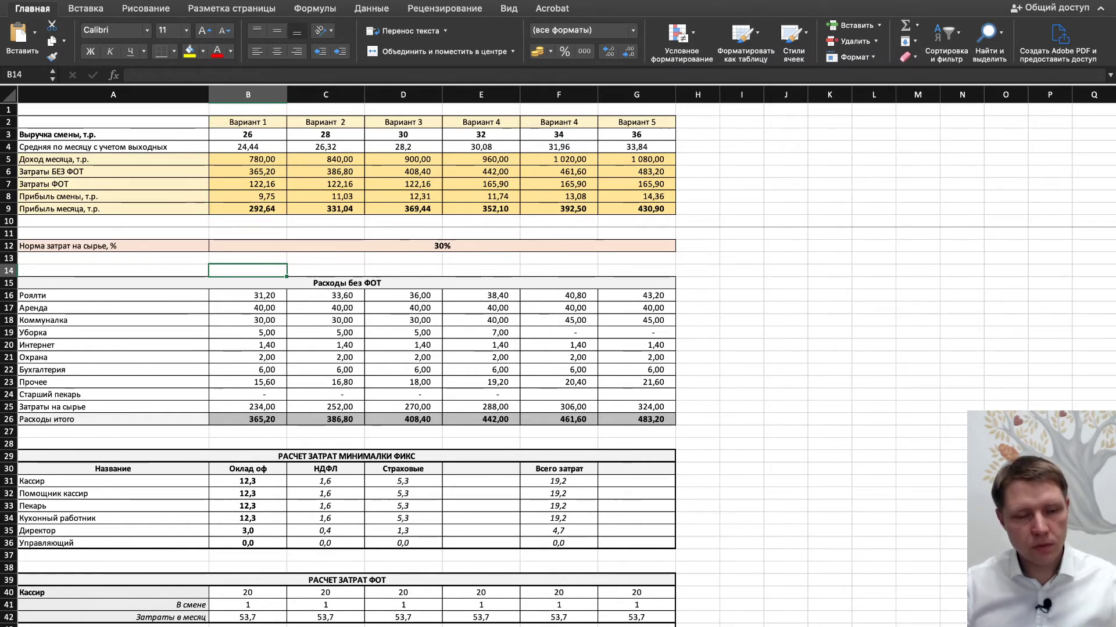
{"action": "left_click", "coordinate": [247, 308]}
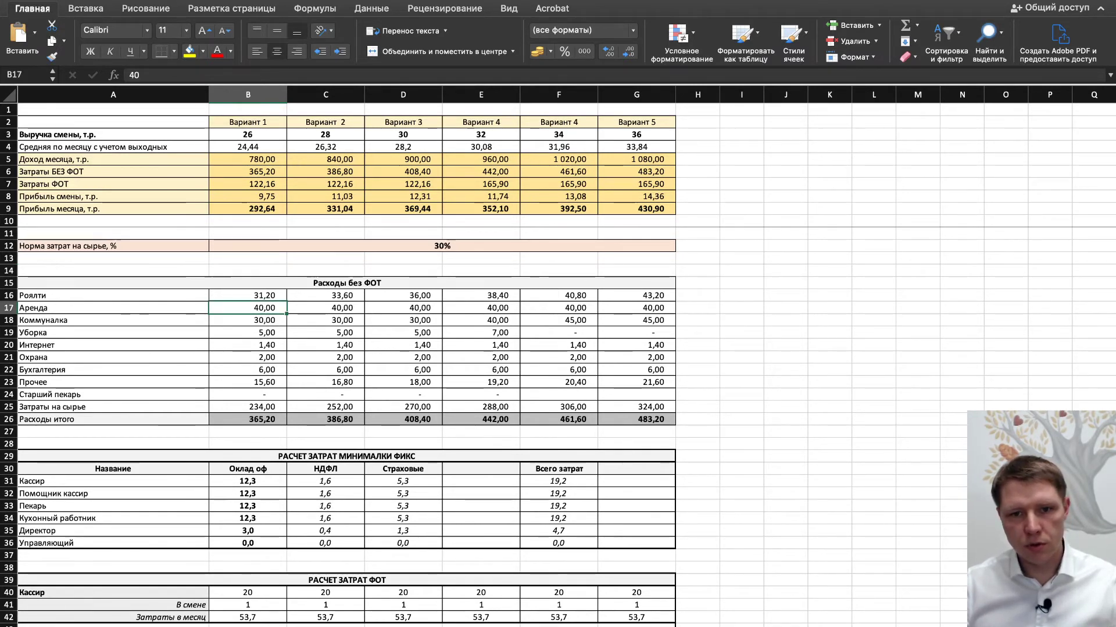
{"action": "key", "text": "ctrl+shift+Right"}
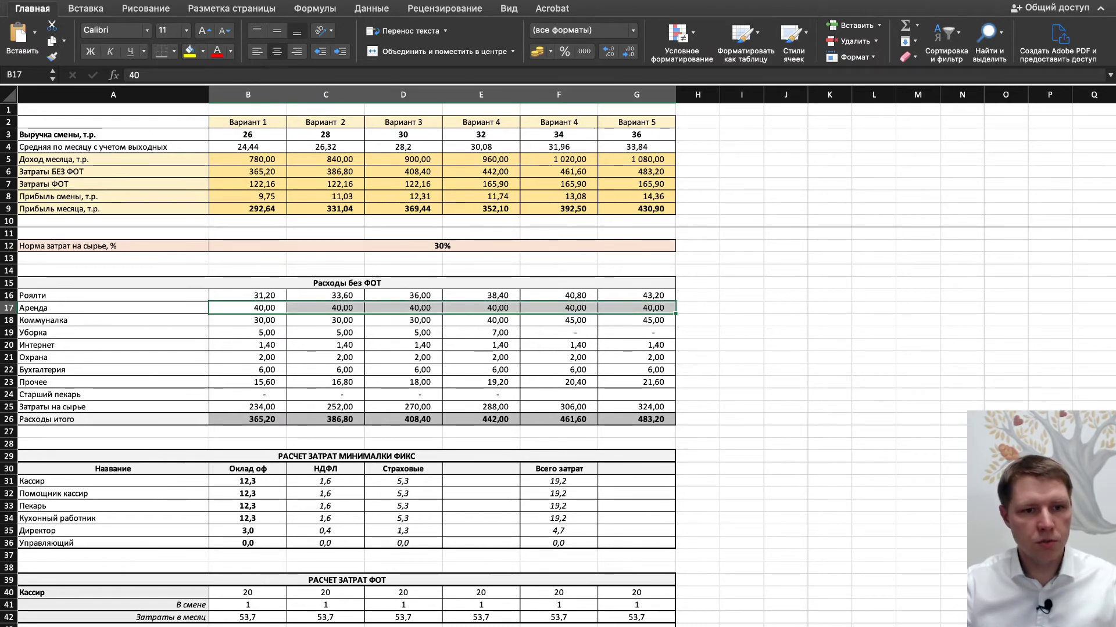
{"action": "type", "text": "80"}
{"action": "key", "text": "Return"}
{"action": "type", "text": "80"}
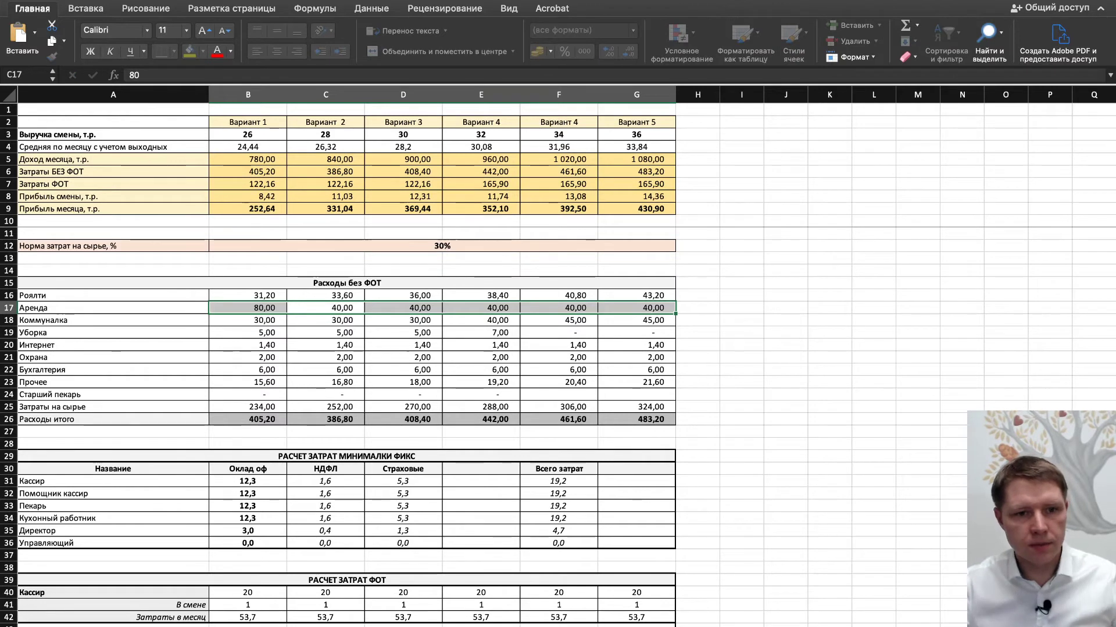
{"action": "type", "text": "808"}
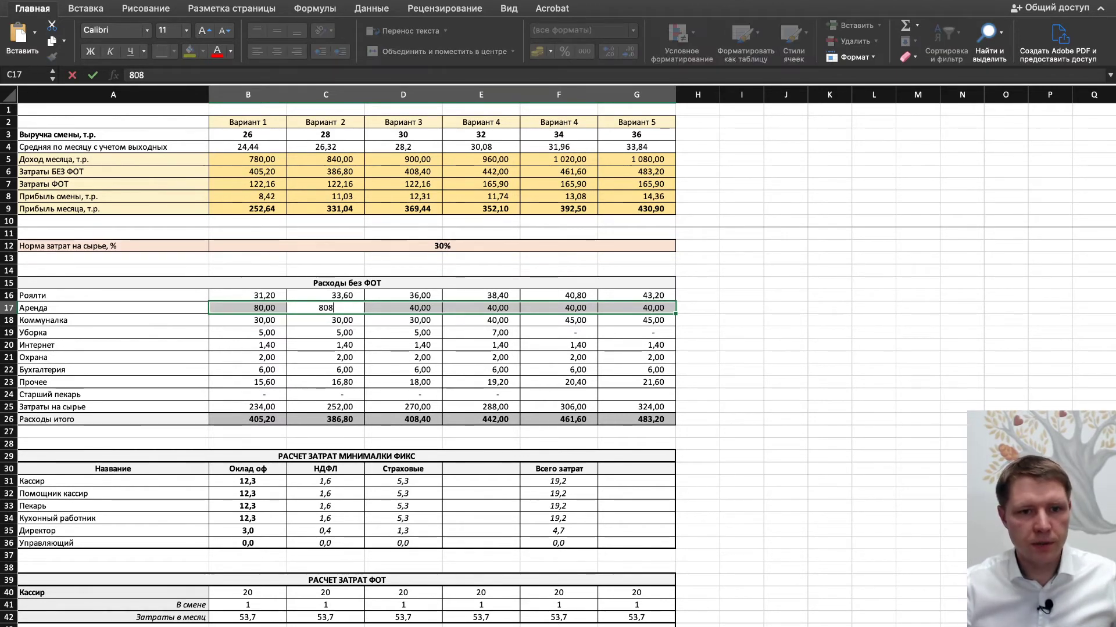
{"action": "key", "text": "BackSpace"}
{"action": "key", "text": "Return"}
{"action": "type", "text": "80"}
{"action": "key", "text": "Return"}
{"action": "type", "text": "80"}
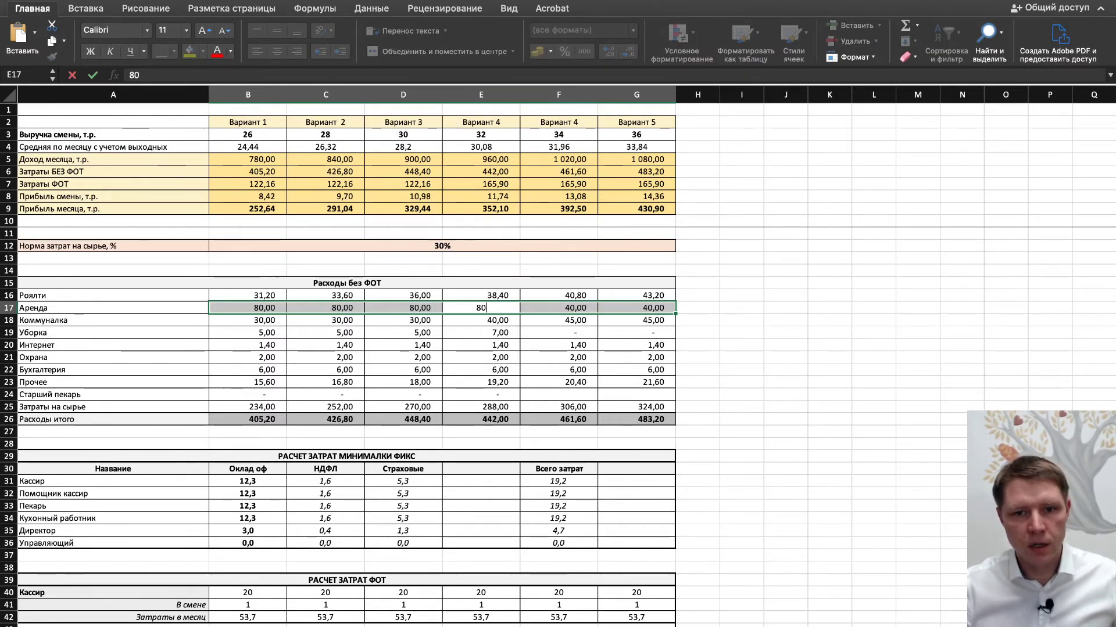
{"action": "key", "text": "Return"}
{"action": "type", "text": "80"}
{"action": "key", "text": "Return"}
{"action": "type", "text": "80"}
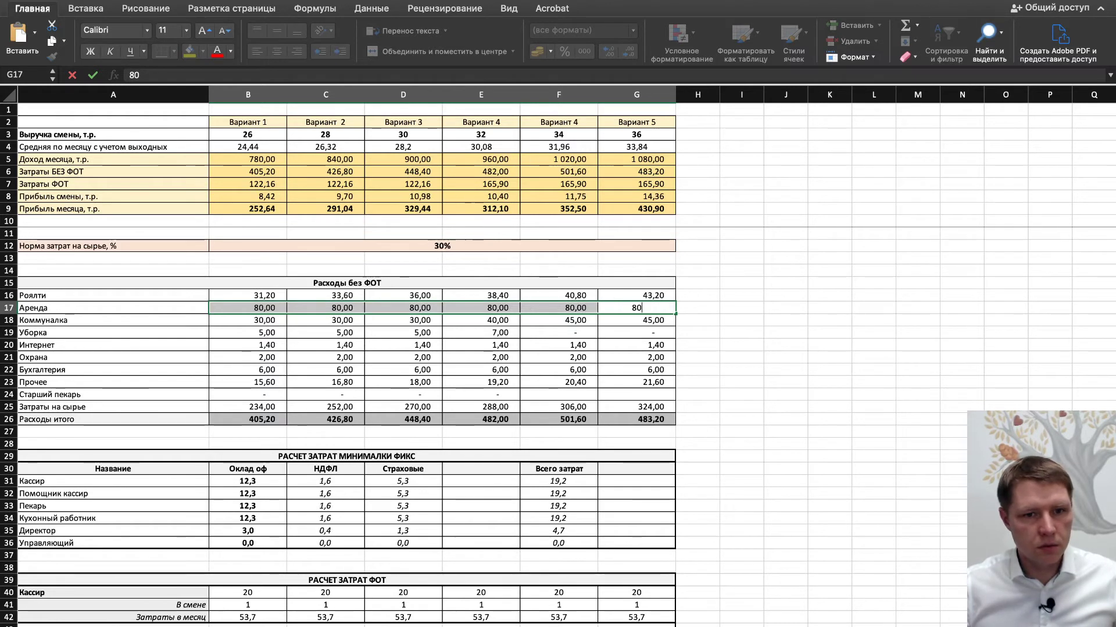
{"action": "key", "text": "Return"}
- Clear the cleaning costs (Уборка) for all variants in B19:G19
{"action": "left_click", "coordinate": [403, 333]}
{"action": "left_click_drag", "start_coordinate": [248, 333], "coordinate": [636, 333]}
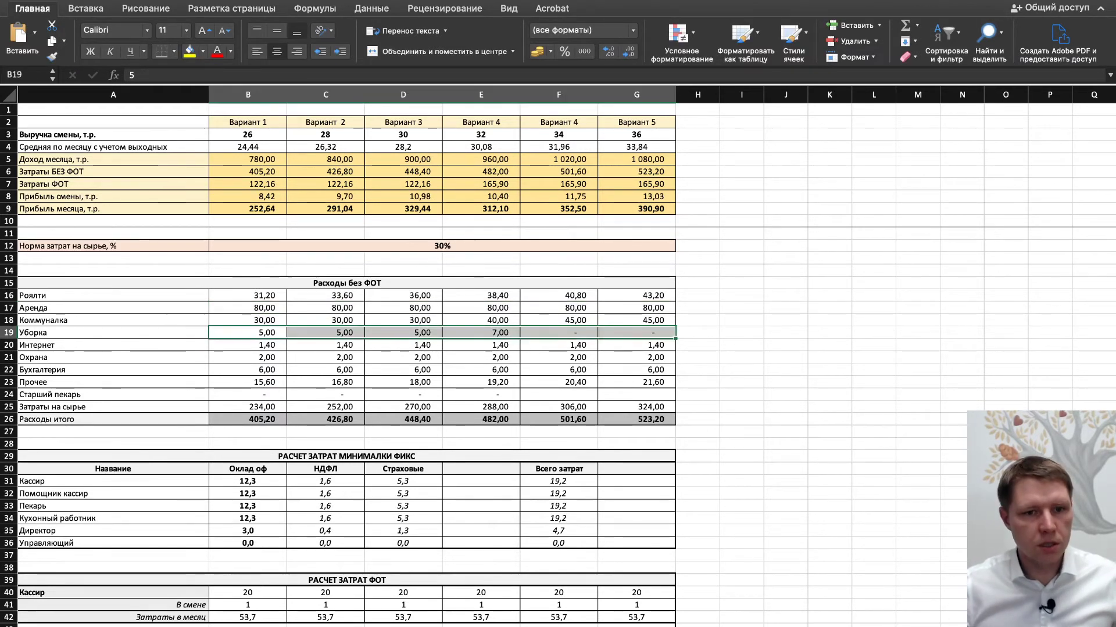
{"action": "key", "text": "Delete"}
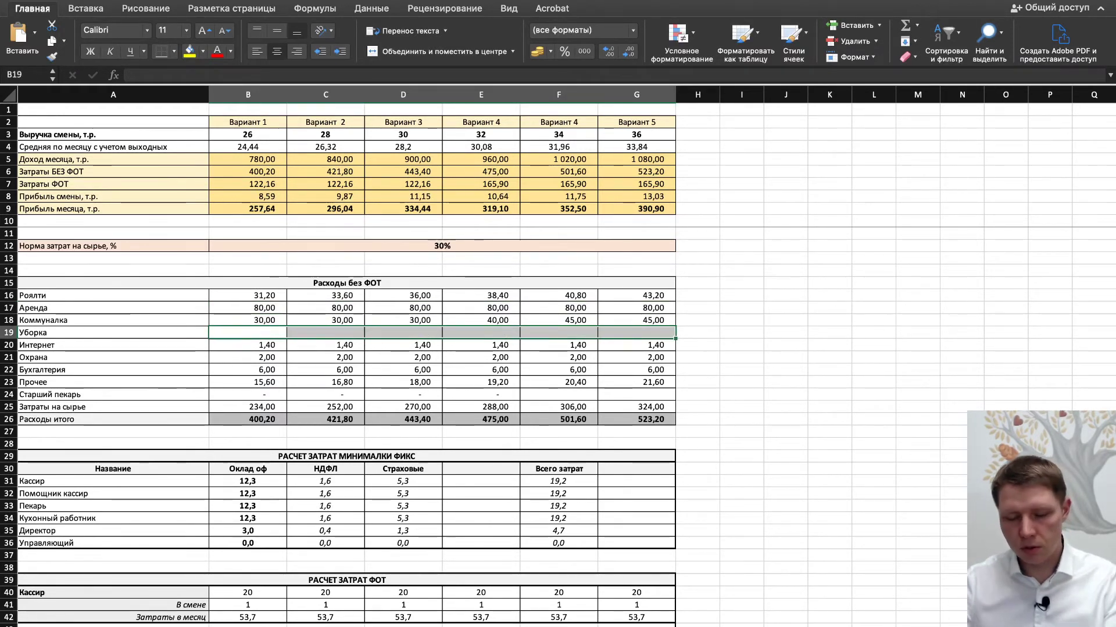
- Set the utilities cost (Коммуналка) to 40 for the first three variants in B18:D18
{"action": "left_click", "coordinate": [248, 320]}
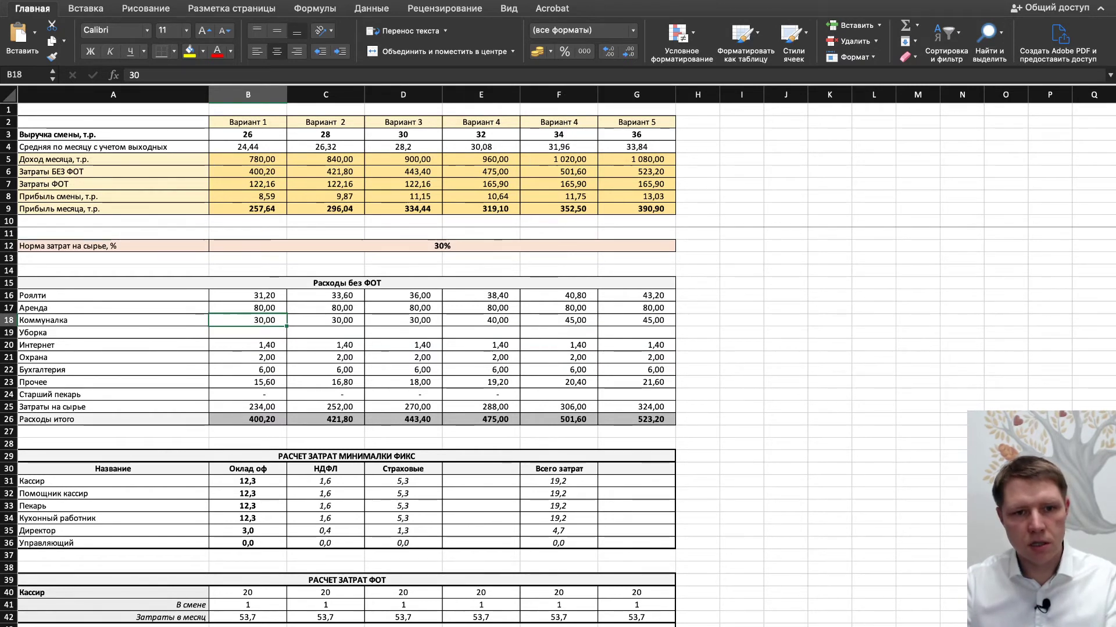
{"action": "type", "text": "40"}
{"action": "key", "text": "Tab"}
{"action": "type", "text": "40"}
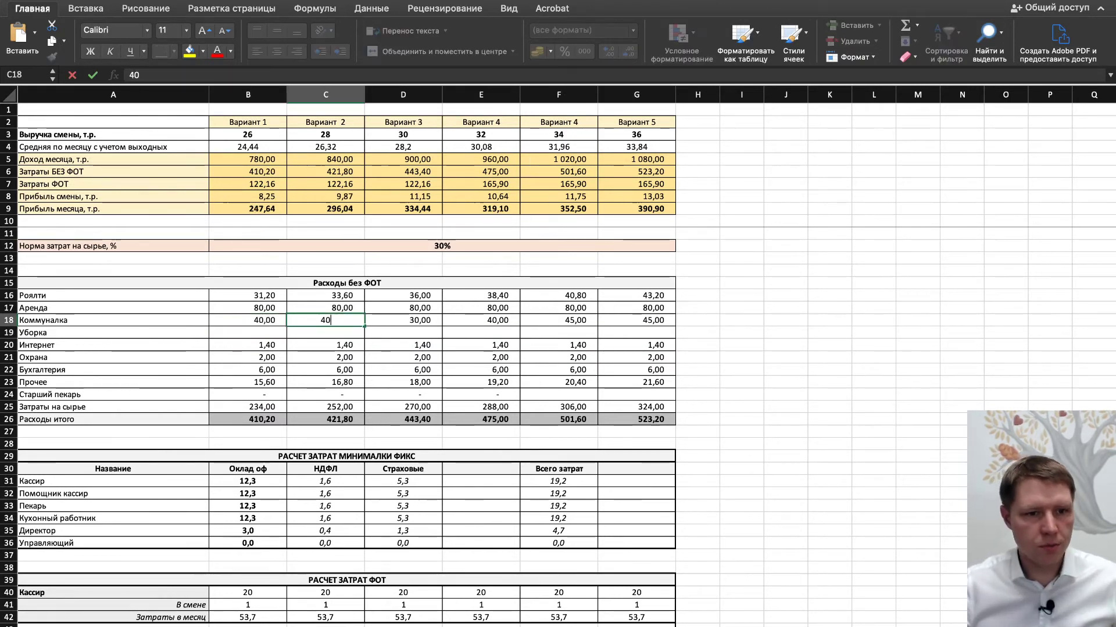
{"action": "key", "text": "Tab"}
{"action": "type", "text": "40"}
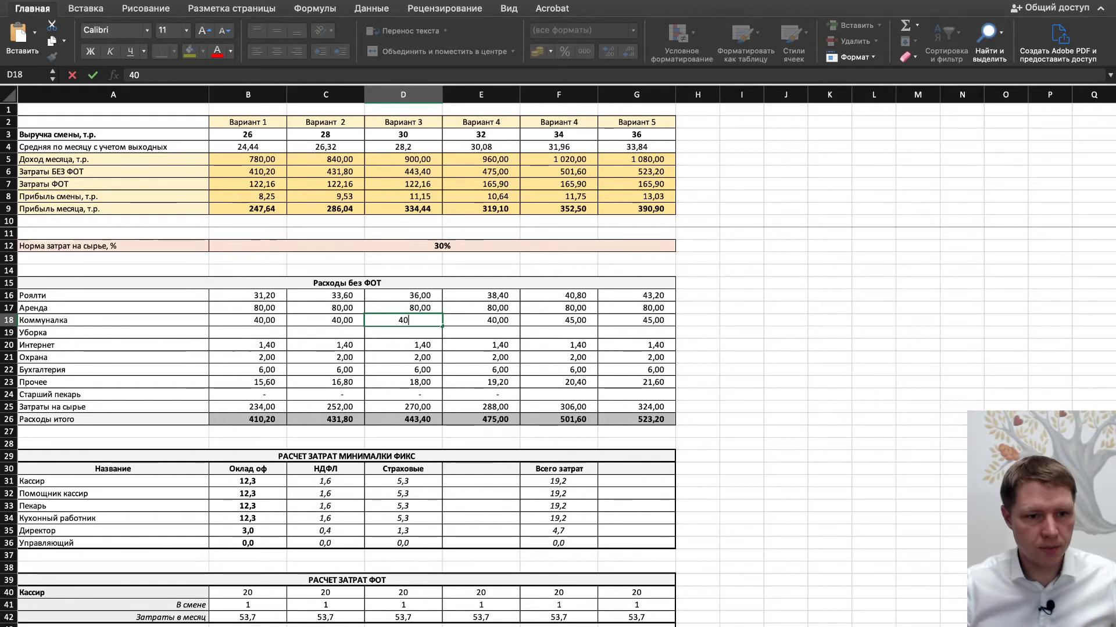
{"action": "left_click", "coordinate": [696, 295]}
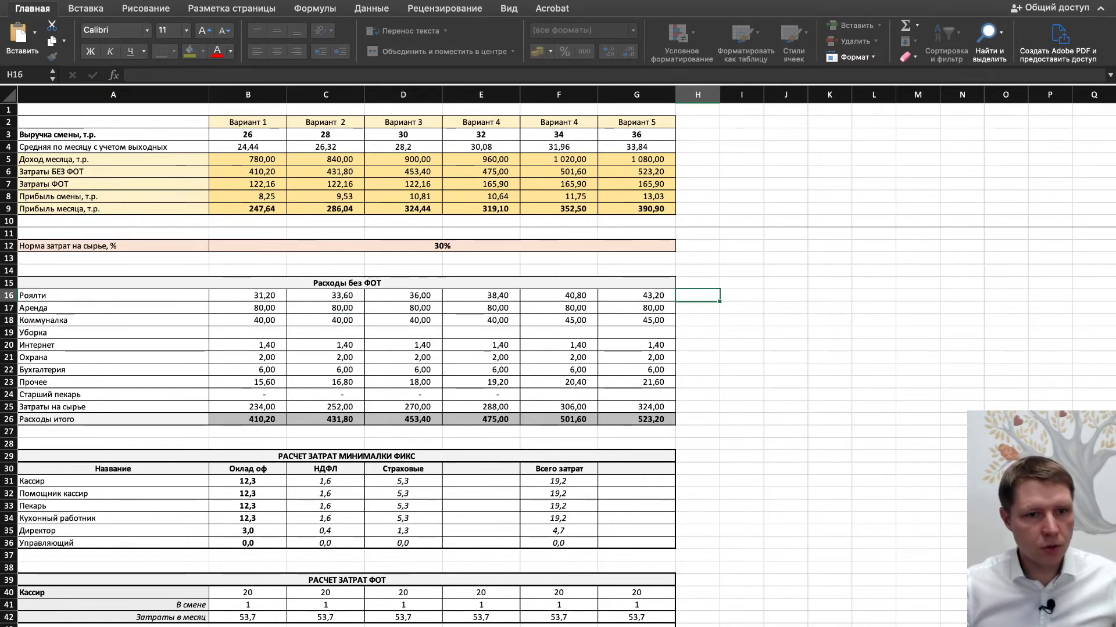
- Examine the first variant's royalty formula and senior baker cost, and the payroll calculation with the number of cashiers per shift
{"action": "scroll", "coordinate": [558, 424], "scroll_direction": "down", "scroll_amount": 3}
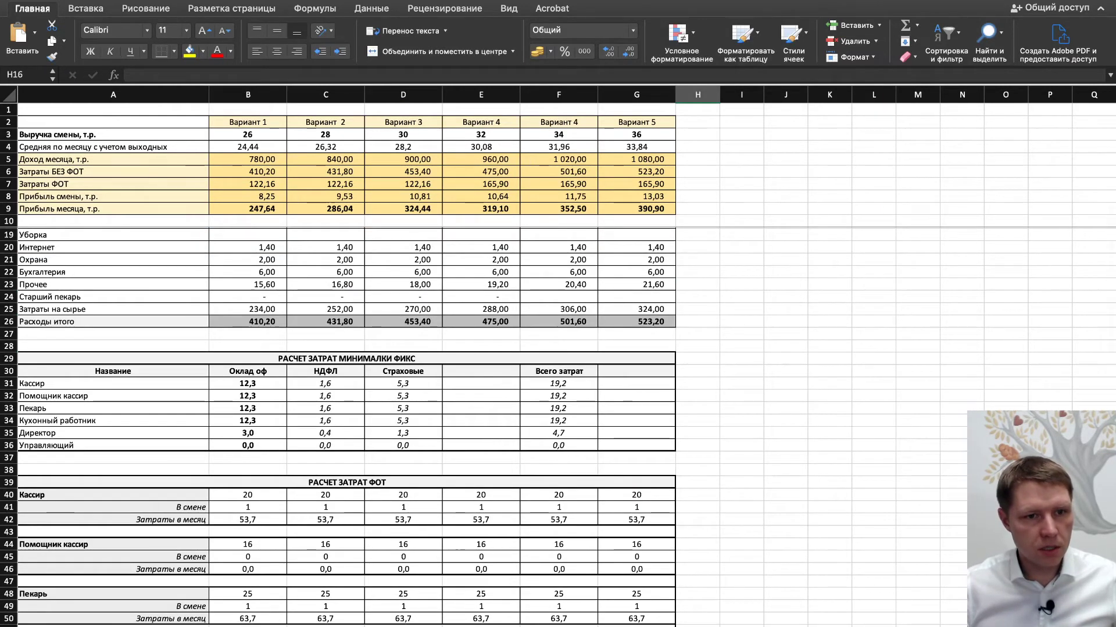
{"action": "scroll", "coordinate": [558, 424], "scroll_direction": "up", "scroll_amount": 3}
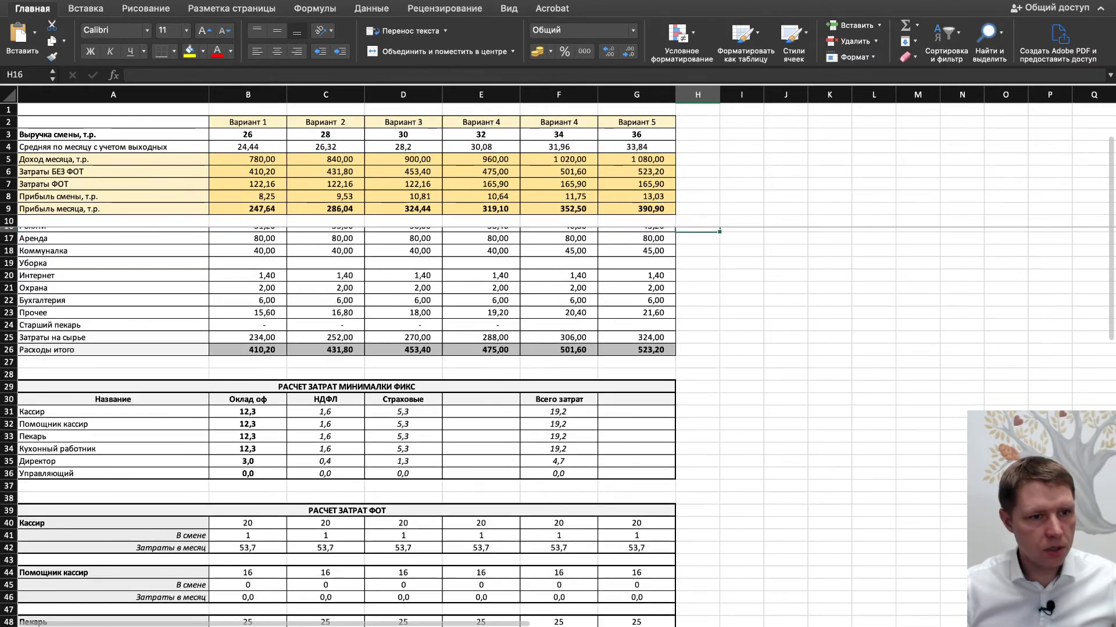
{"action": "scroll", "coordinate": [557, 424], "scroll_direction": "up", "scroll_amount": 1}
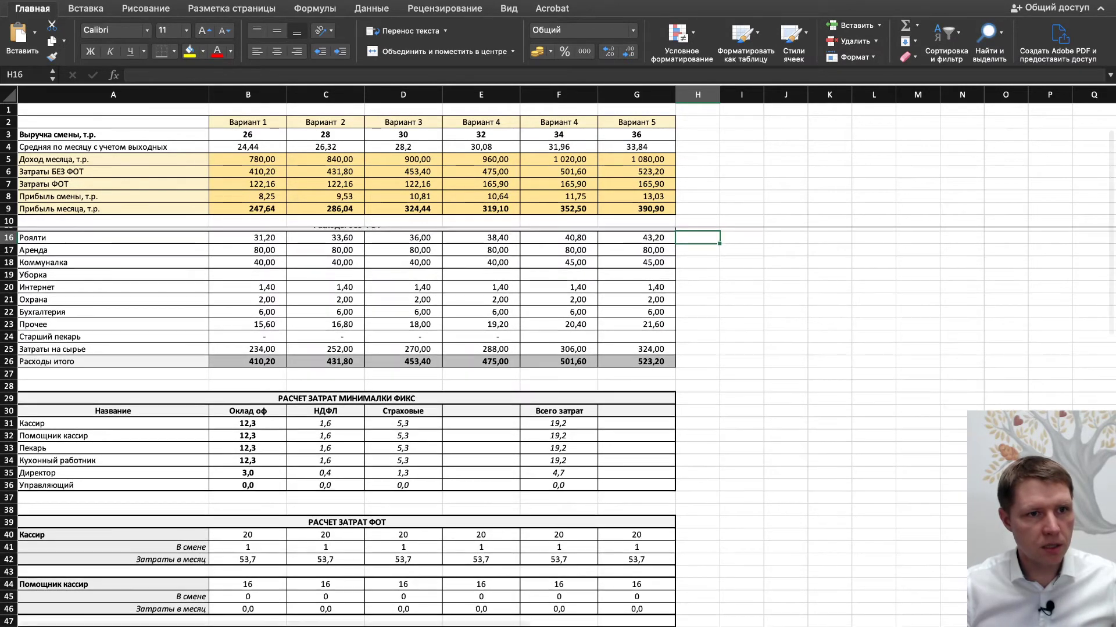
{"action": "left_click", "coordinate": [248, 237]}
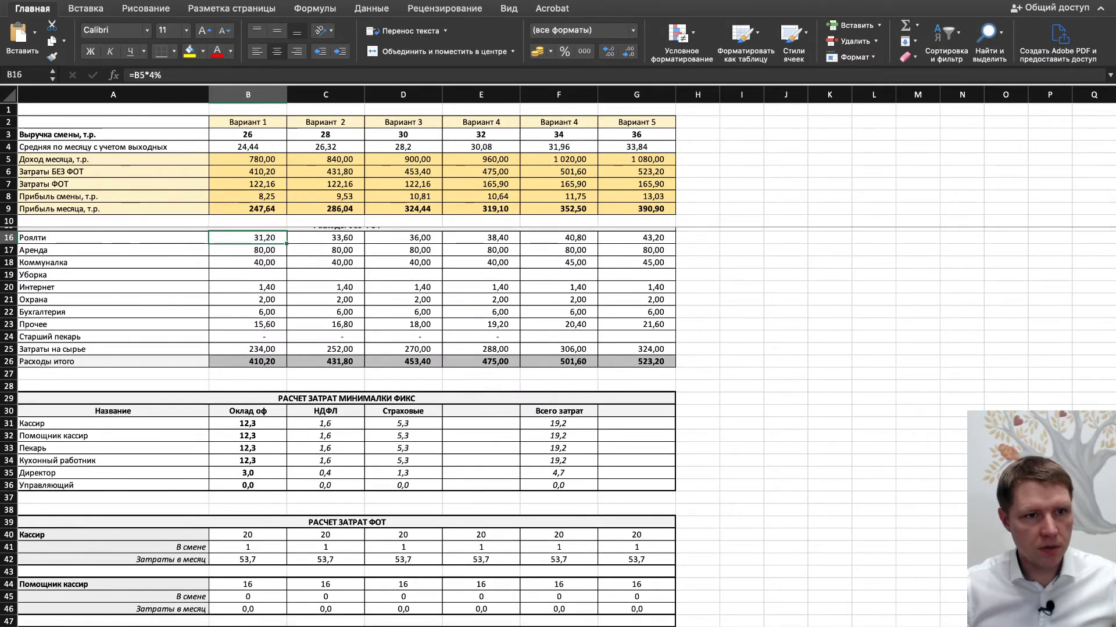
{"action": "scroll", "coordinate": [558, 424], "scroll_direction": "up", "scroll_amount": 2}
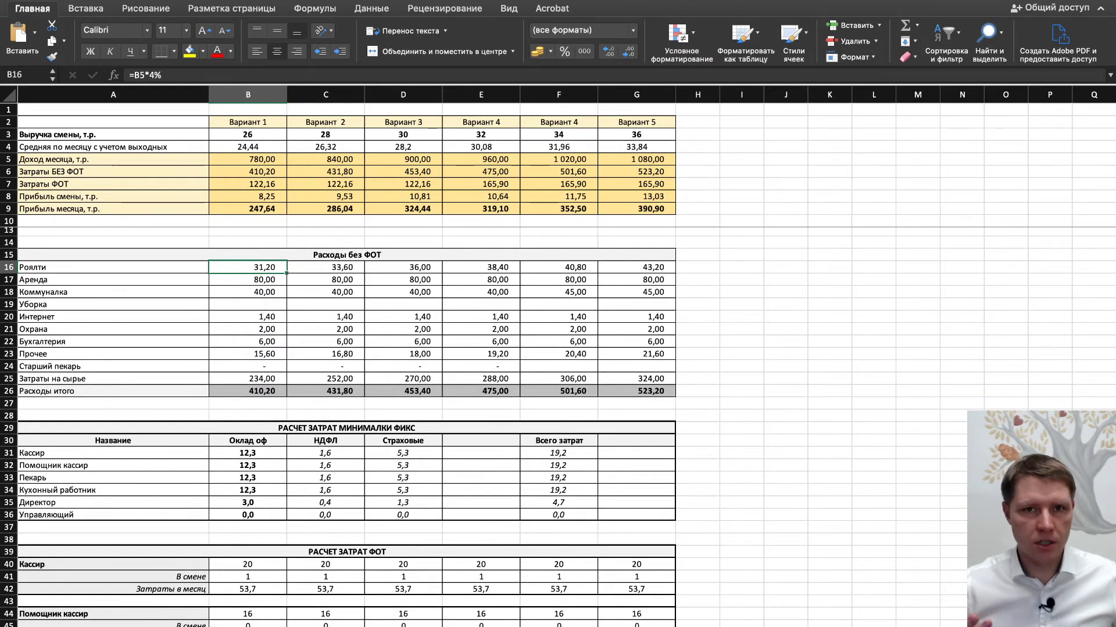
{"action": "left_click", "coordinate": [247, 366]}
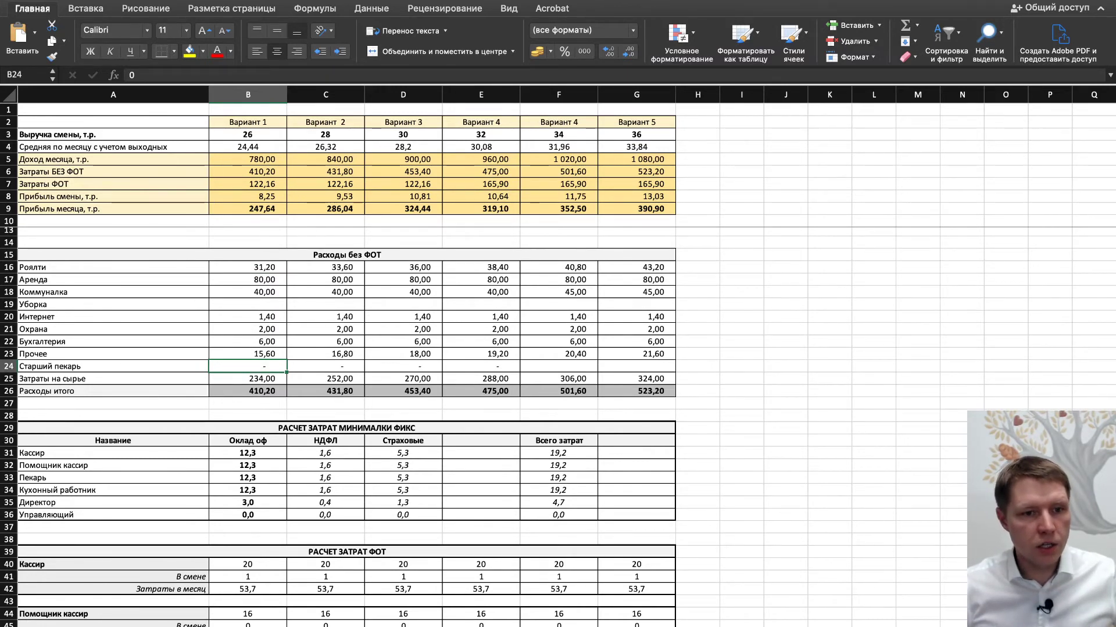
{"action": "scroll", "coordinate": [349, 424], "scroll_direction": "down", "scroll_amount": 6}
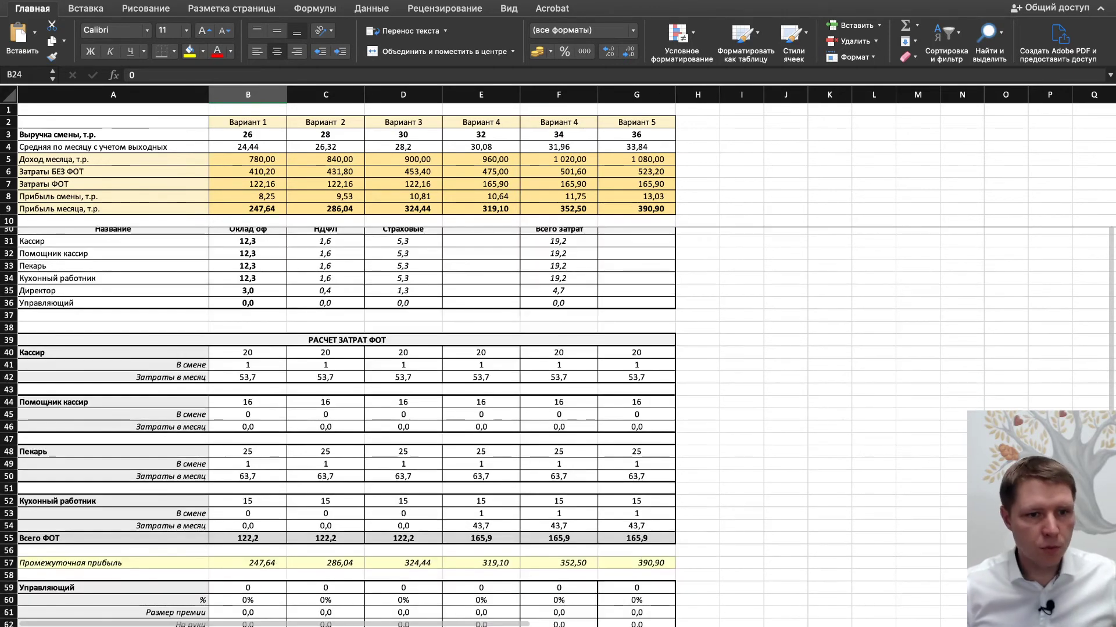
{"action": "scroll", "coordinate": [348, 424], "scroll_direction": "down", "scroll_amount": 1}
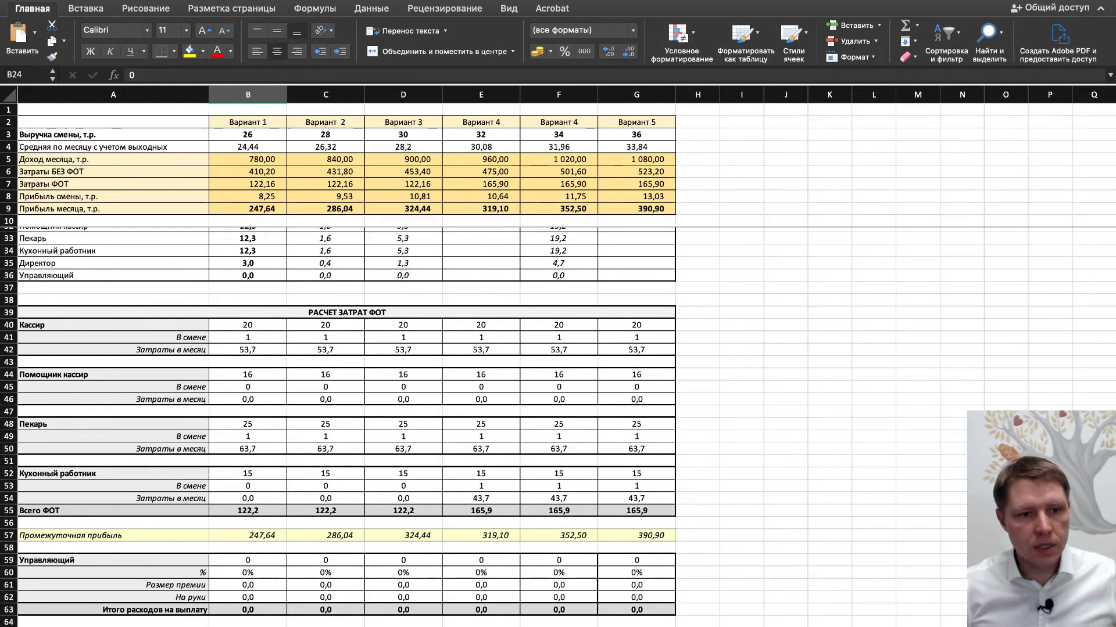
{"action": "left_click", "coordinate": [248, 336]}
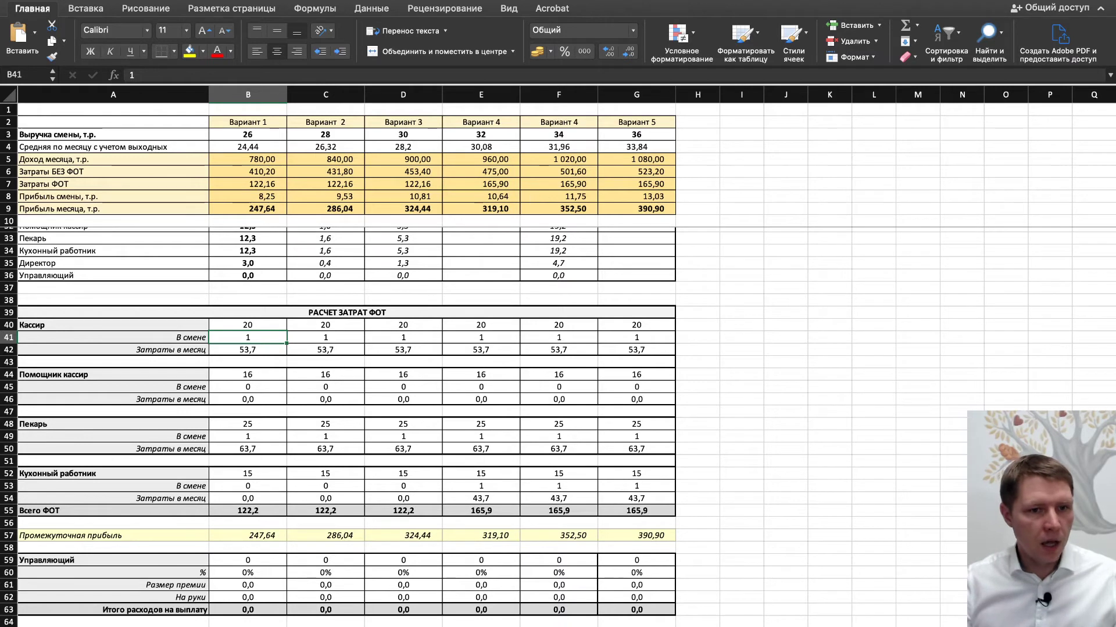
- Set the cashier's (Кассир) pay to 22, 24 and 26 for the last three variants in E40:G40
{"action": "left_click", "coordinate": [248, 324]}
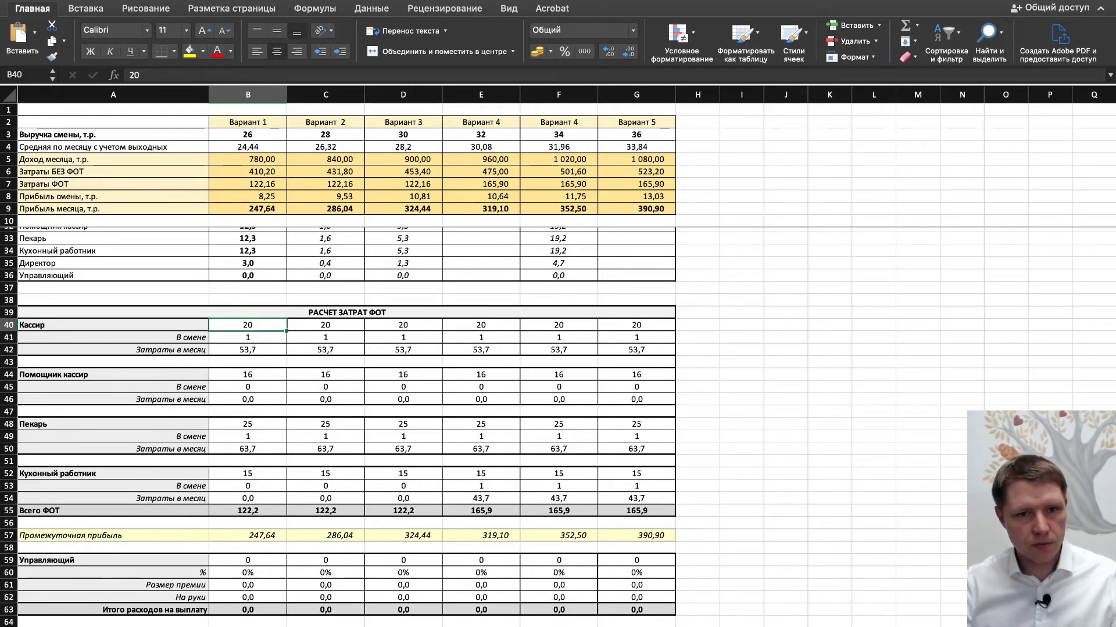
{"action": "left_click", "coordinate": [248, 337]}
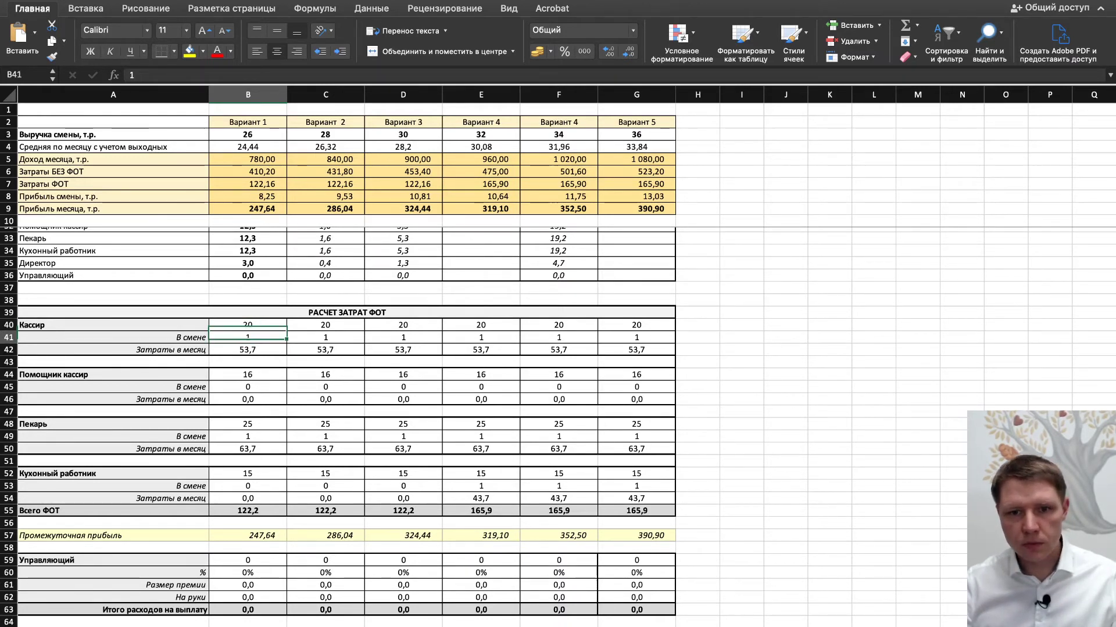
{"action": "key", "text": "shift+super+Right"}
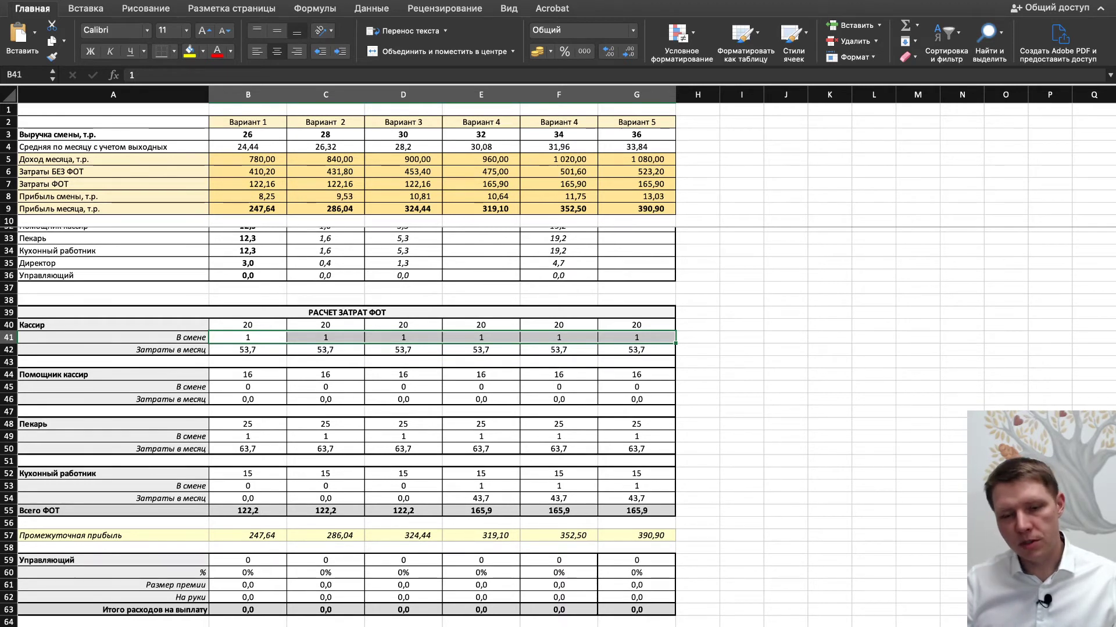
{"action": "left_click", "coordinate": [636, 325]}
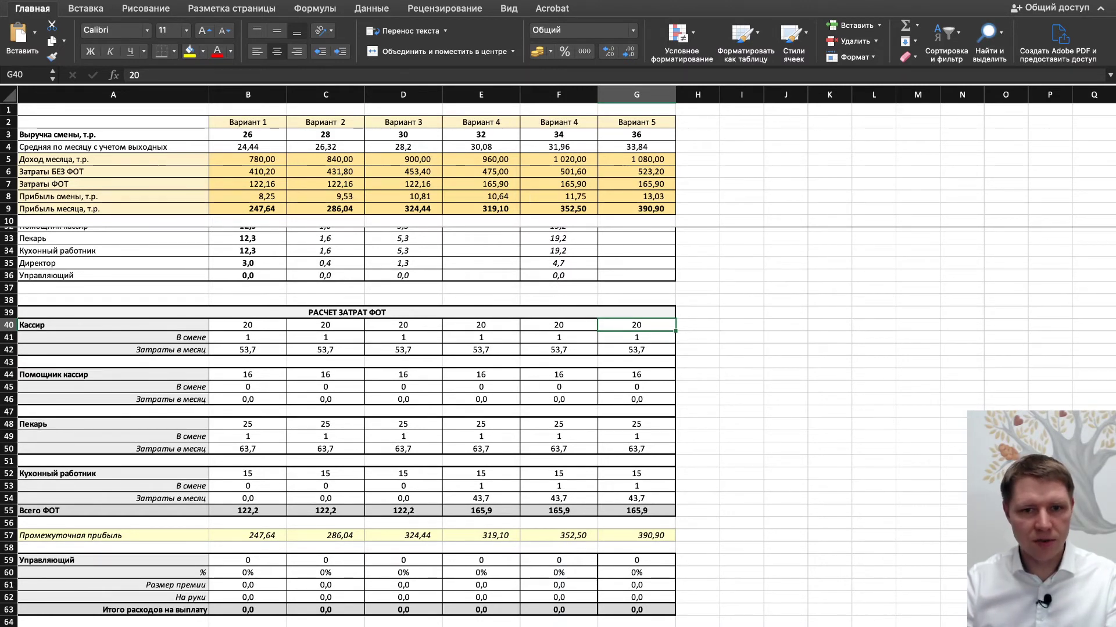
{"action": "type", "text": "26"}
{"action": "key", "text": "Left"}
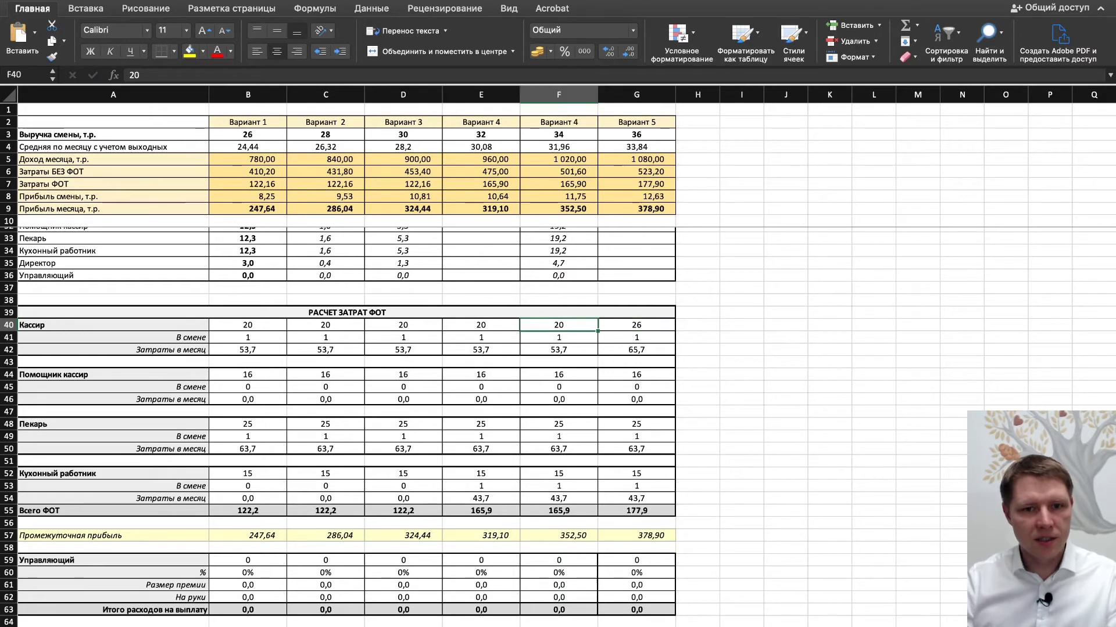
{"action": "type", "text": "24"}
{"action": "key", "text": "Left"}
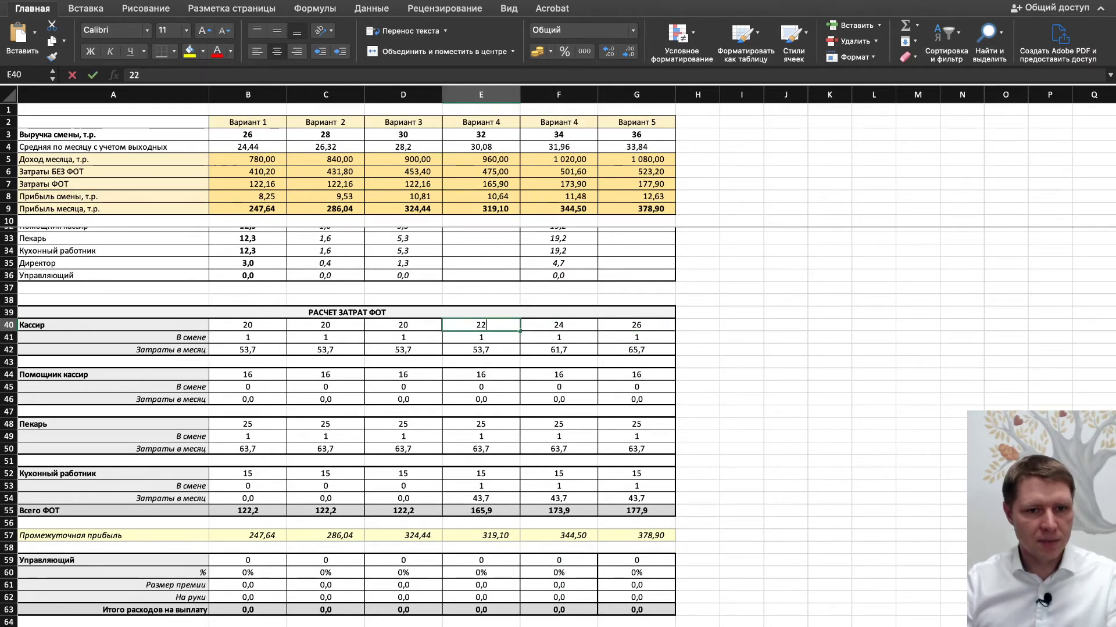
{"action": "key", "text": "Left"}
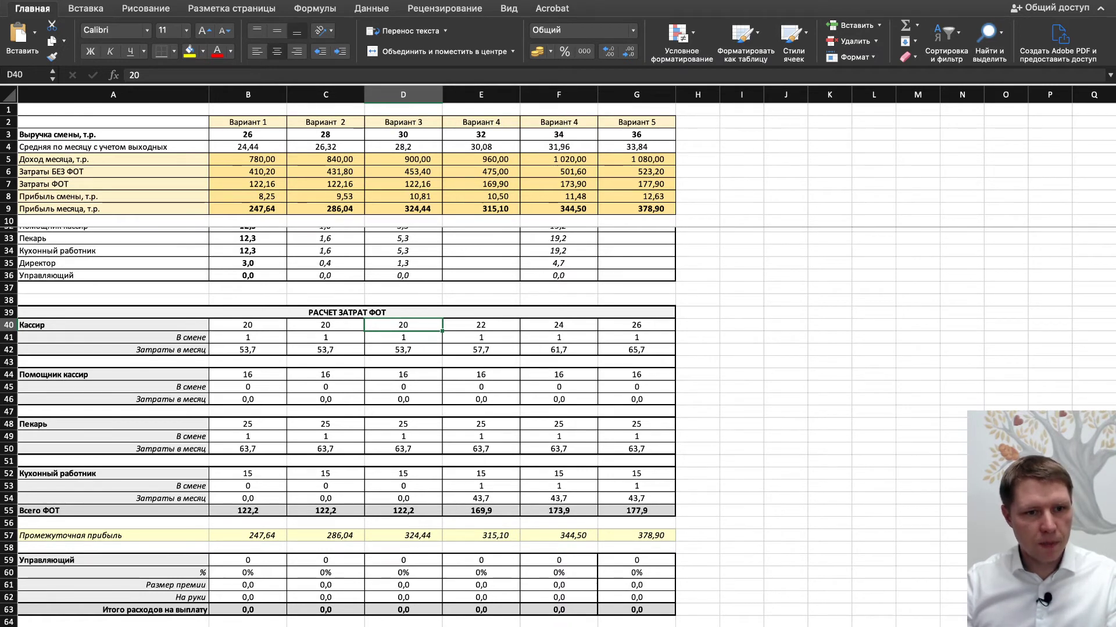
- Set the number of bakers (Пекарь) per shift to 2 for all six variants in B49:G49
{"action": "left_click", "coordinate": [248, 424]}
{"action": "left_click", "coordinate": [248, 436]}
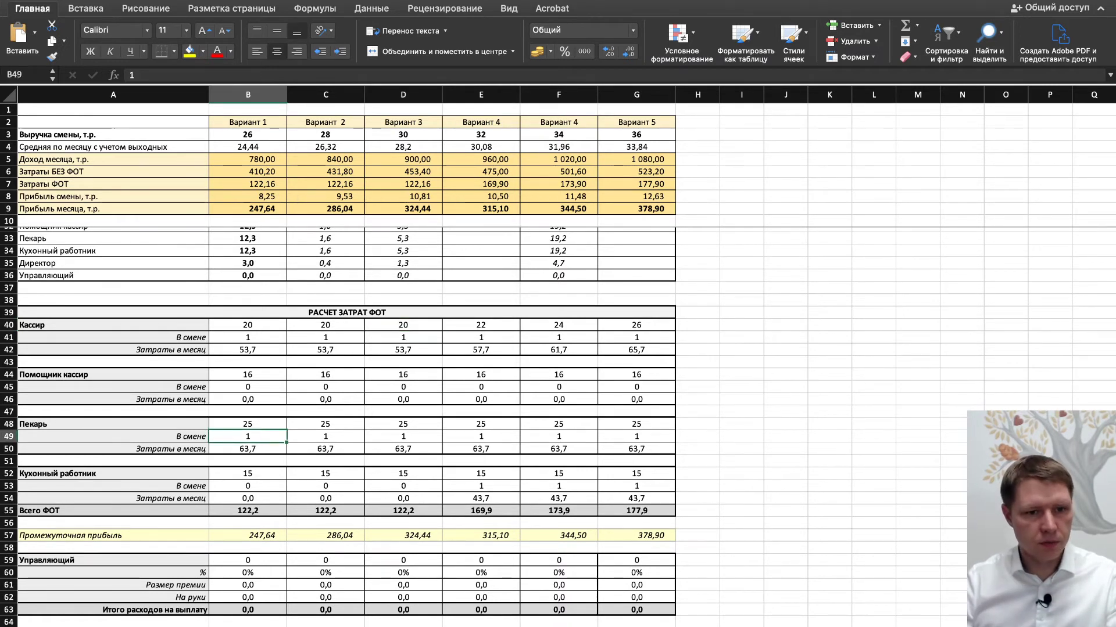
{"action": "type", "text": "2"}
{"action": "key", "text": "Tab"}
{"action": "type", "text": "2"}
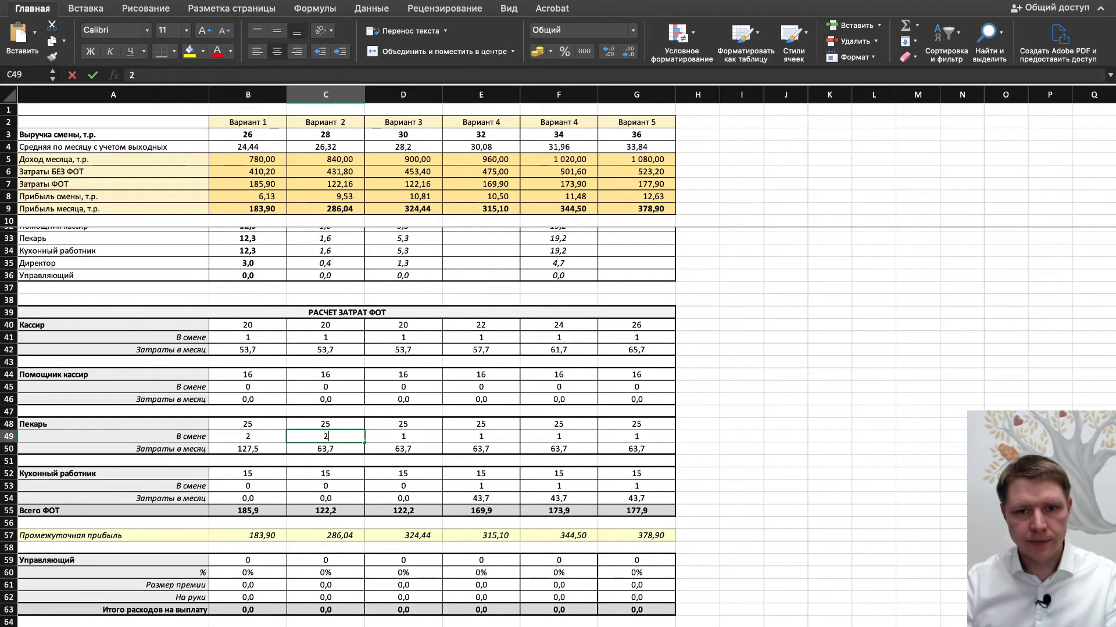
{"action": "key", "text": "Tab"}
{"action": "type", "text": "2"}
{"action": "key", "text": "Tab"}
{"action": "type", "text": "2"}
{"action": "key", "text": "Tab"}
{"action": "type", "text": "2"}
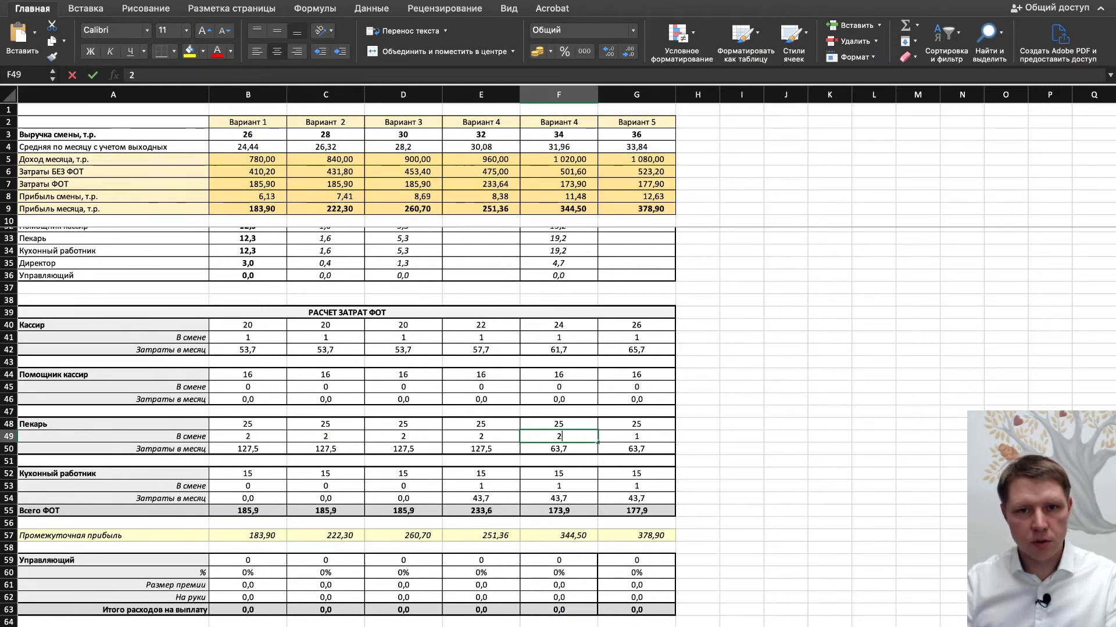
{"action": "key", "text": "Tab"}
{"action": "type", "text": "2"}
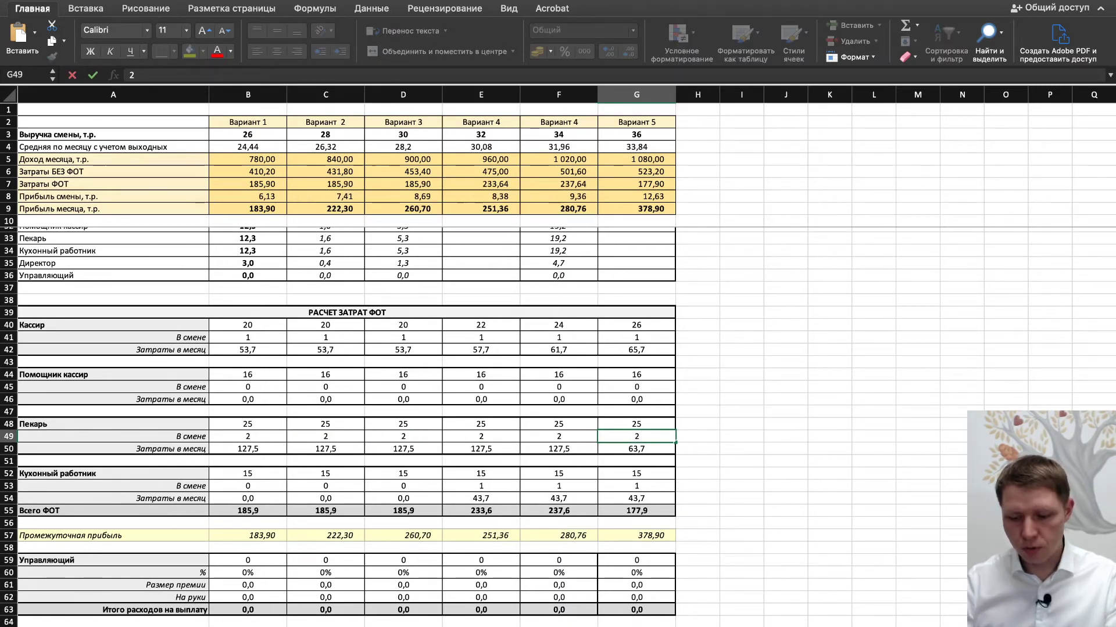
{"action": "left_click", "coordinate": [697, 486]}
- Set the number of kitchen workers (Кухонный работник) per shift to 1 for the first three variants in B53:D53
{"action": "left_click", "coordinate": [403, 485]}
{"action": "type", "text": "1"}
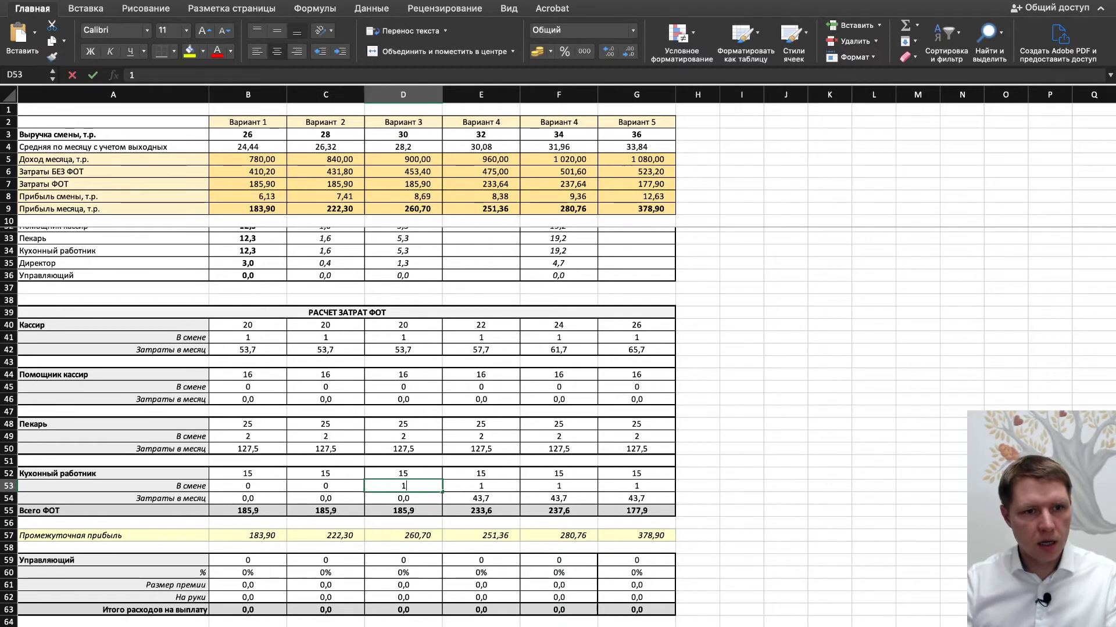
{"action": "key", "text": "Left"}
{"action": "type", "text": "1"}
{"action": "key", "text": "Left"}
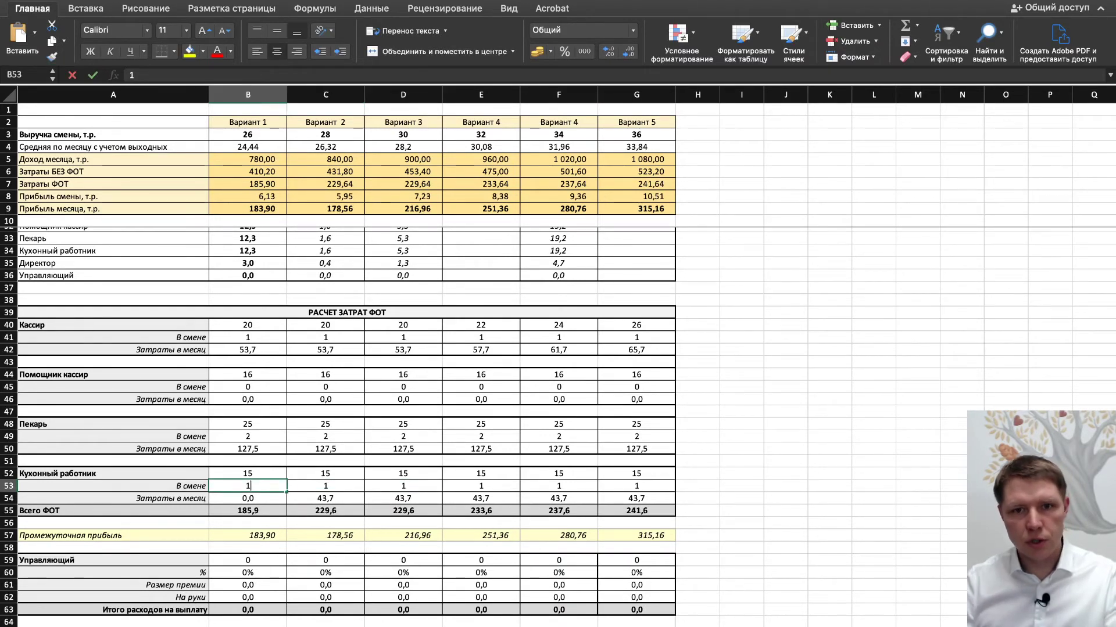
{"action": "left_click", "coordinate": [829, 436]}
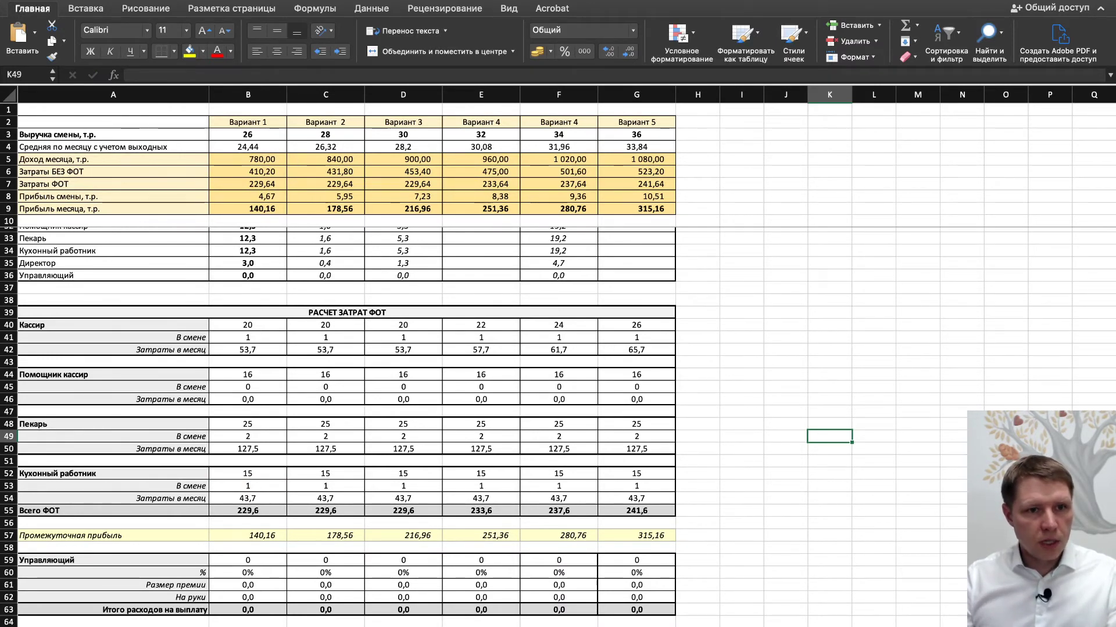
- Try one baker per shift for the first three variants in B49:D49 and check the shift and monthly profit rows
{"action": "left_click_drag", "start_coordinate": [248, 135], "coordinate": [402, 134]}
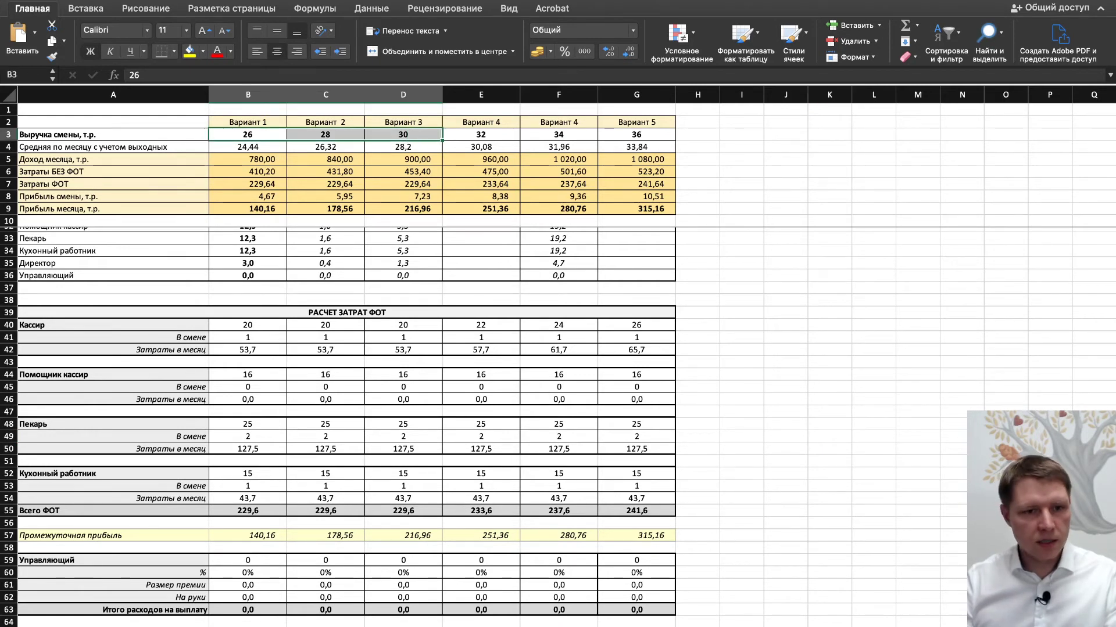
{"action": "left_click", "coordinate": [247, 437]}
{"action": "type", "text": "1"}
{"action": "key", "text": "Tab"}
{"action": "type", "text": "1"}
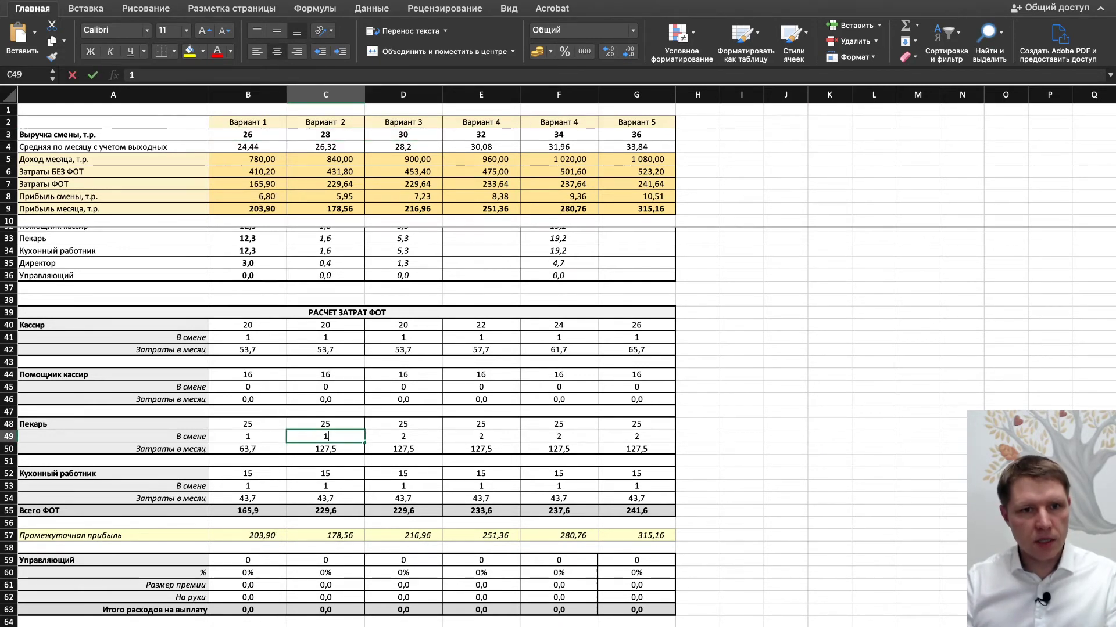
{"action": "key", "text": "Right"}
{"action": "type", "text": "1"}
{"action": "key", "text": "Left"}
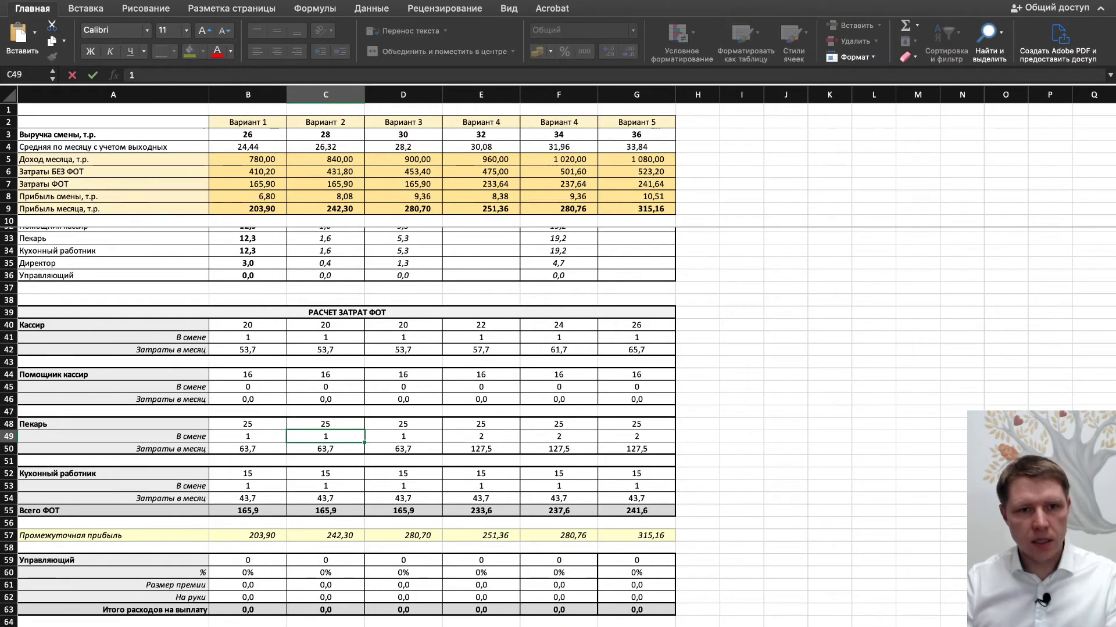
{"action": "key", "text": "Down"}
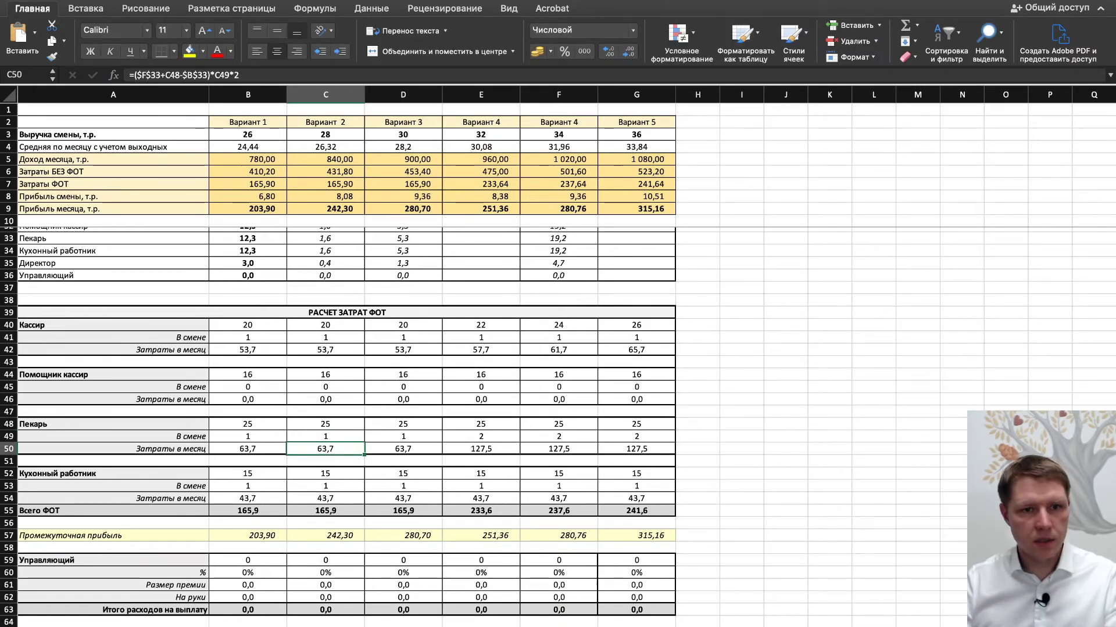
{"action": "left_click_drag", "start_coordinate": [113, 209], "coordinate": [636, 196]}
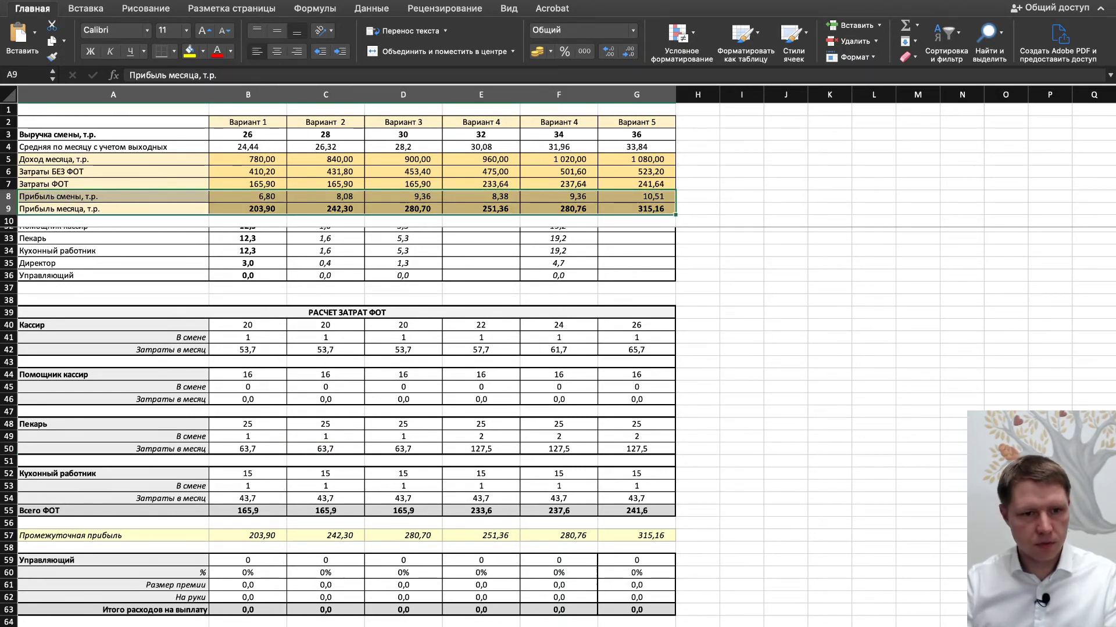
- Return the number of bakers per shift to 2 for the first three variants in B49:D49
{"action": "left_click", "coordinate": [248, 436]}
{"action": "type", "text": "2"}
{"action": "key", "text": "Tab"}
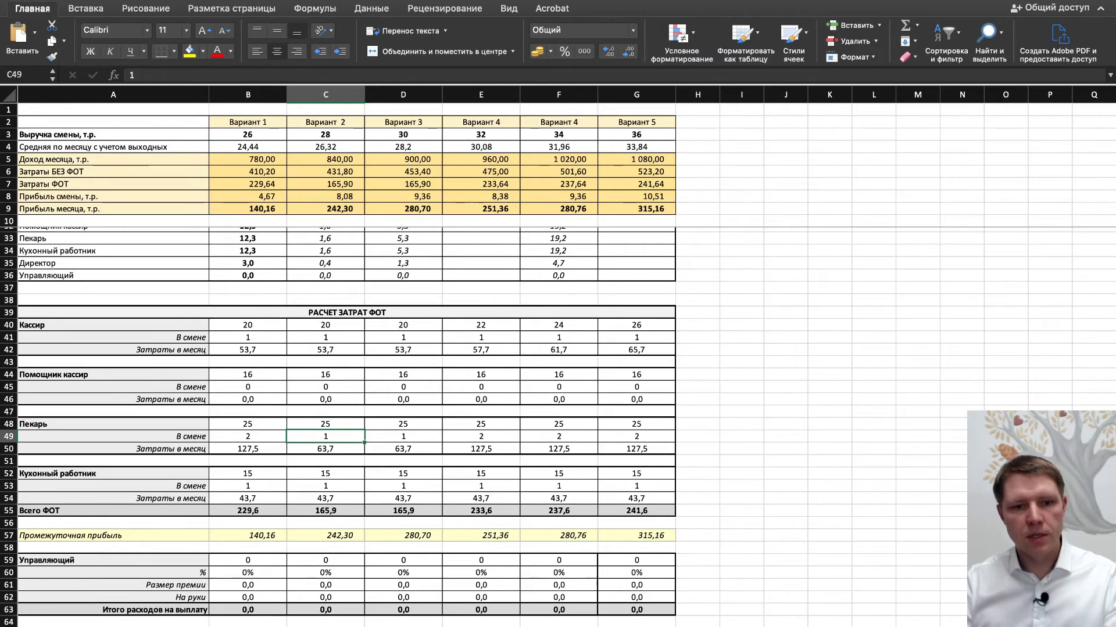
{"action": "type", "text": "2"}
{"action": "key", "text": "Tab"}
{"action": "type", "text": "2"}
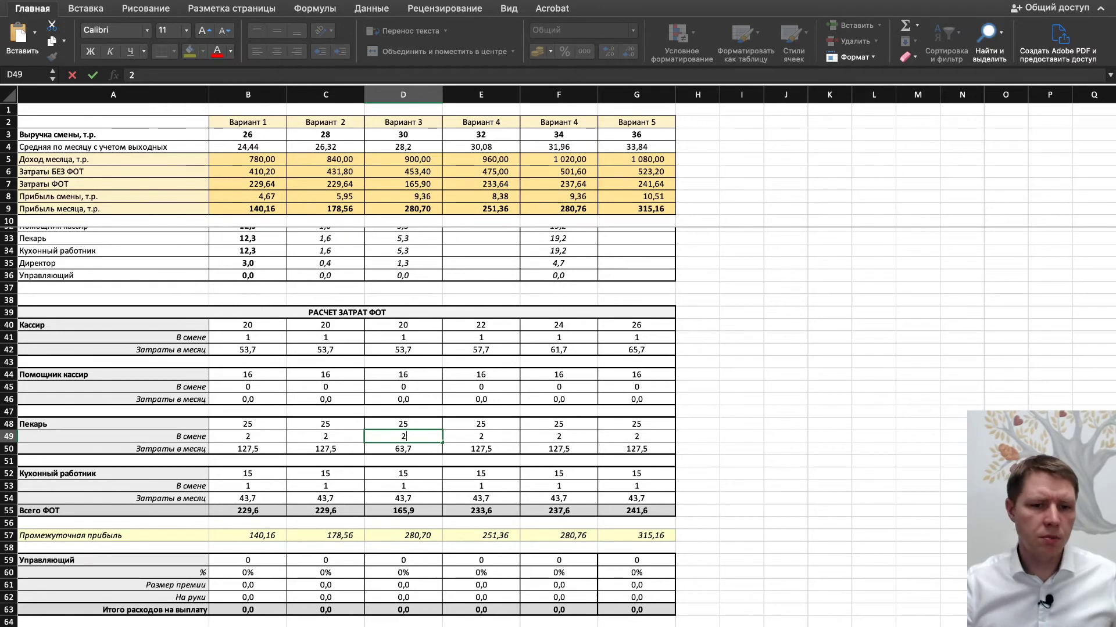
{"action": "left_click", "coordinate": [558, 449]}
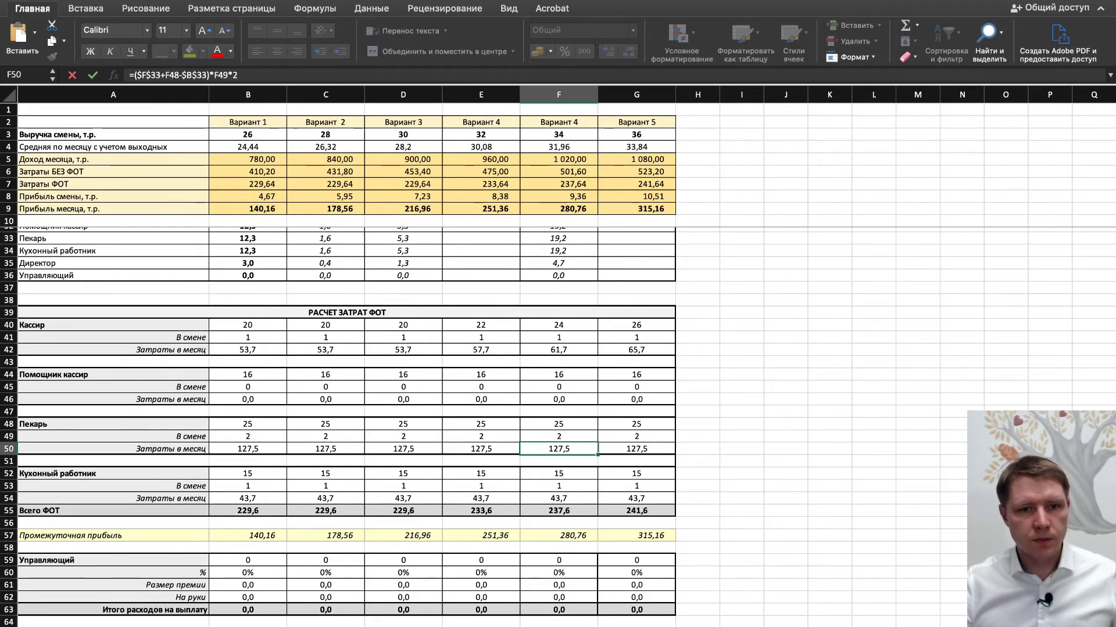
- Set the rent (Аренда) to 30 for all six variants in B17:G17
{"action": "scroll", "coordinate": [337, 419], "scroll_direction": "up", "scroll_amount": 3}
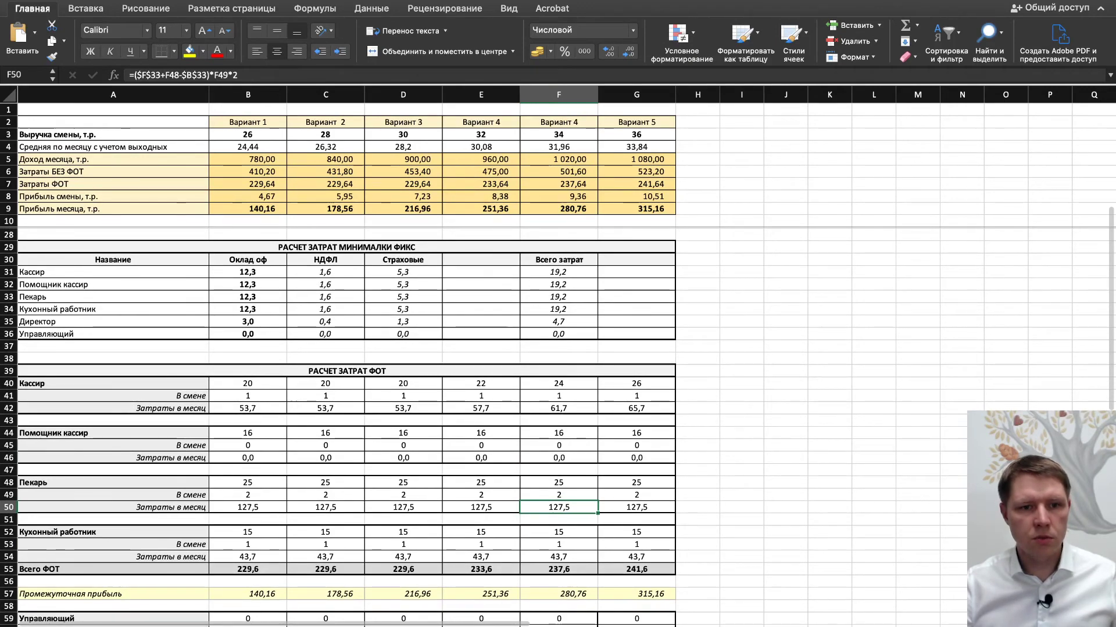
{"action": "scroll", "coordinate": [337, 418], "scroll_direction": "up", "scroll_amount": 3}
{"action": "scroll", "coordinate": [337, 418], "scroll_direction": "up", "scroll_amount": 5}
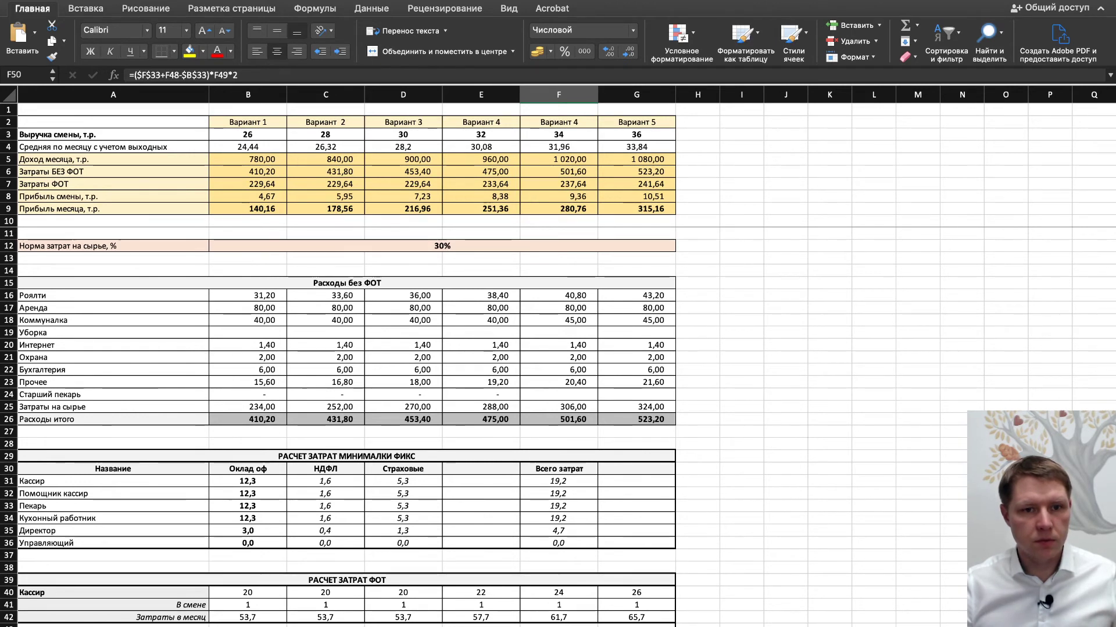
{"action": "left_click", "coordinate": [403, 94]}
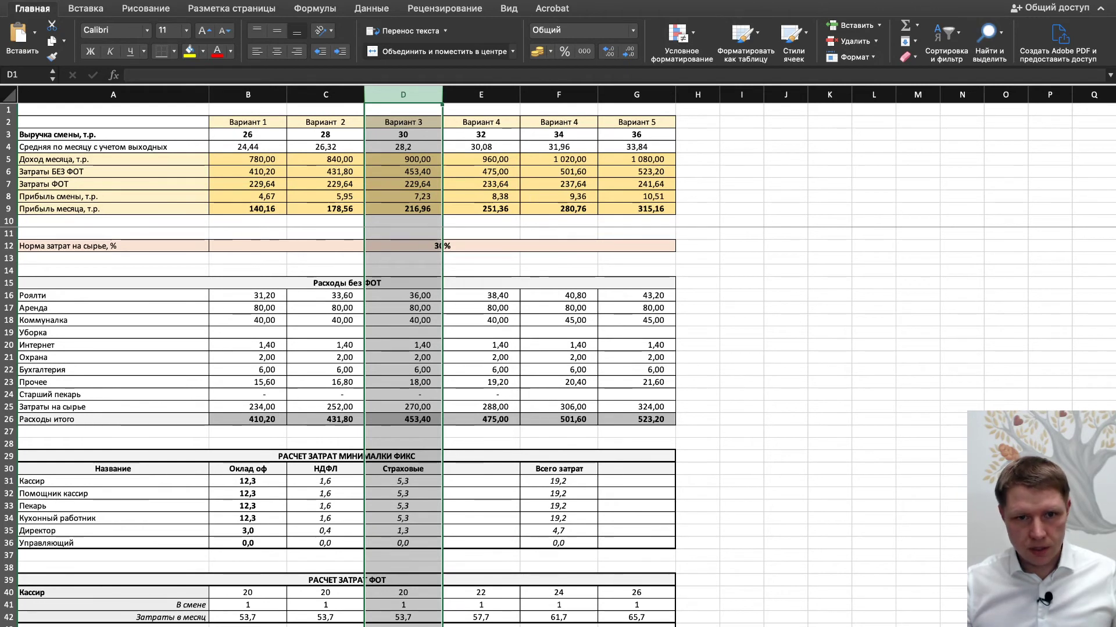
{"action": "left_click", "coordinate": [247, 308]}
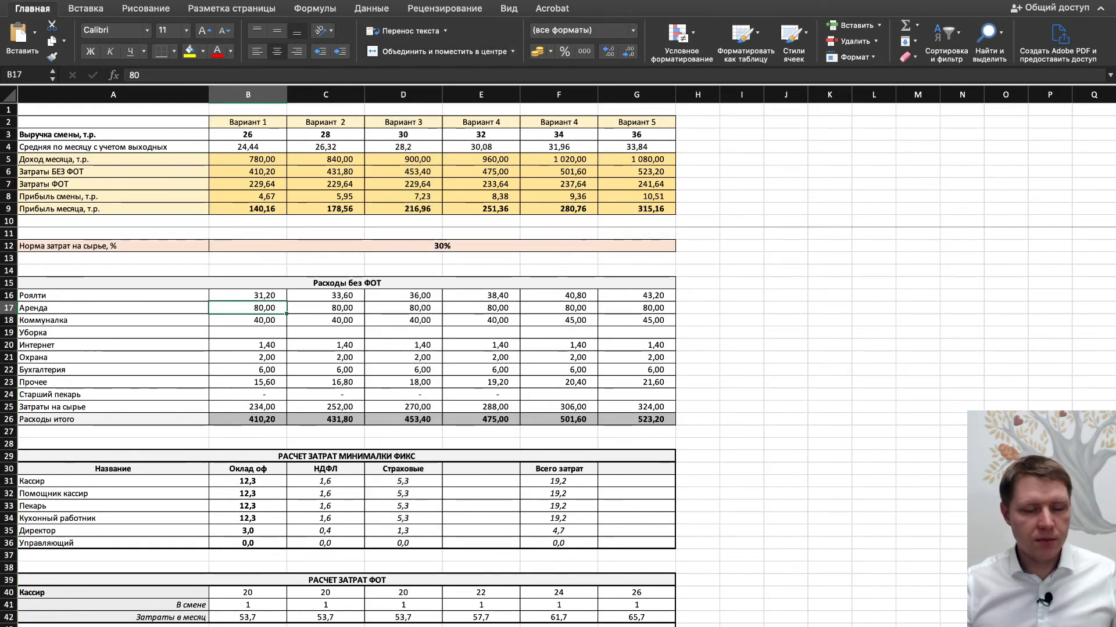
{"action": "left_click", "coordinate": [325, 308]}
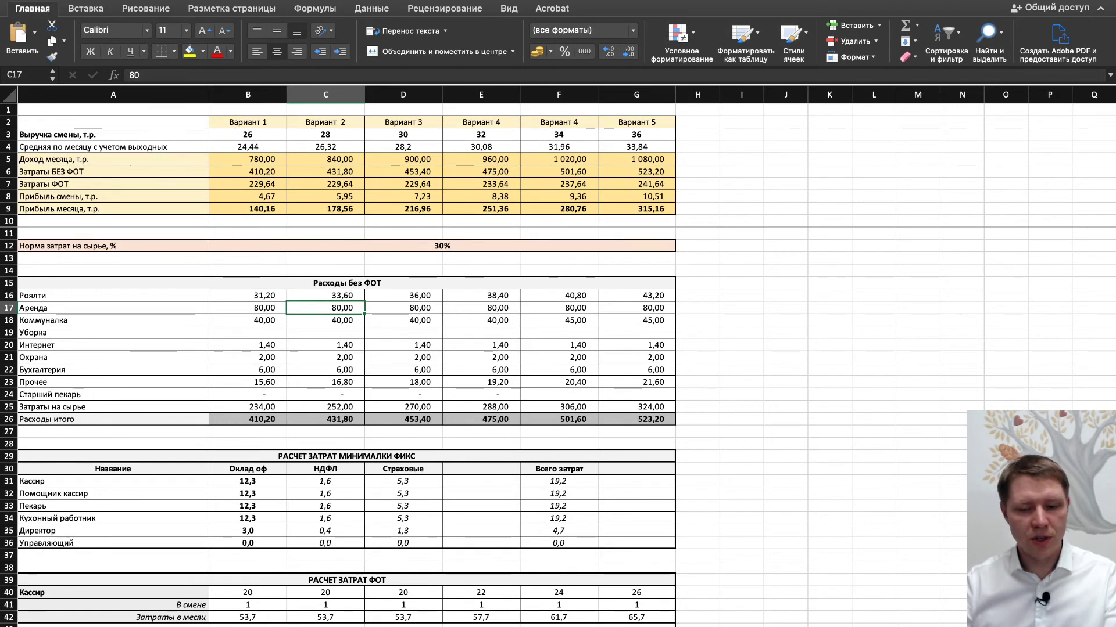
{"action": "left_click", "coordinate": [248, 308]}
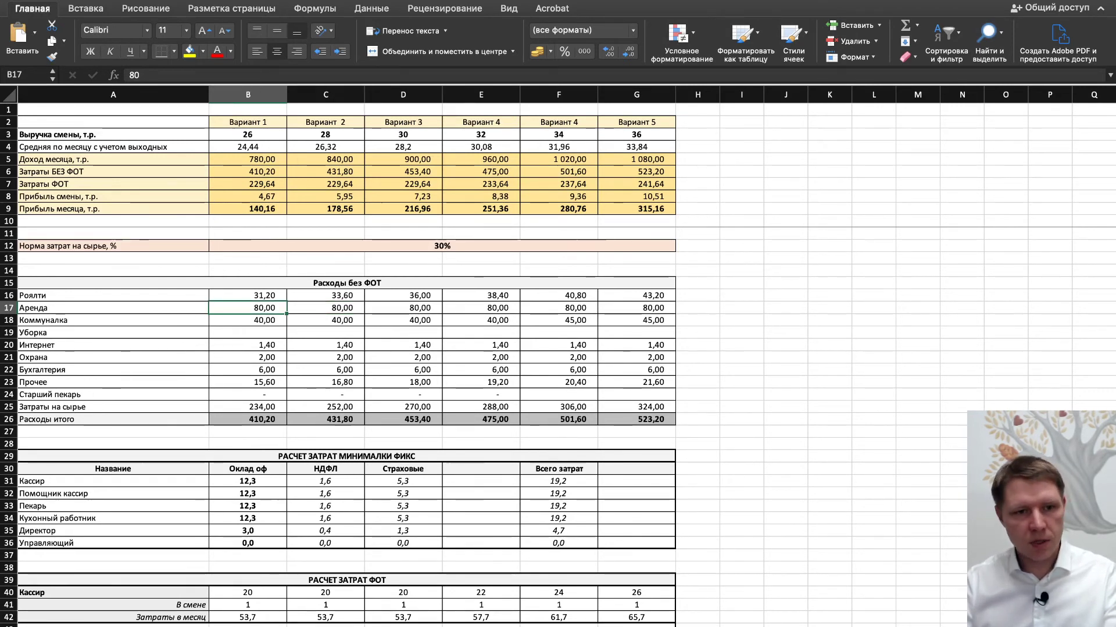
{"action": "type", "text": "30"}
{"action": "key", "text": "Tab"}
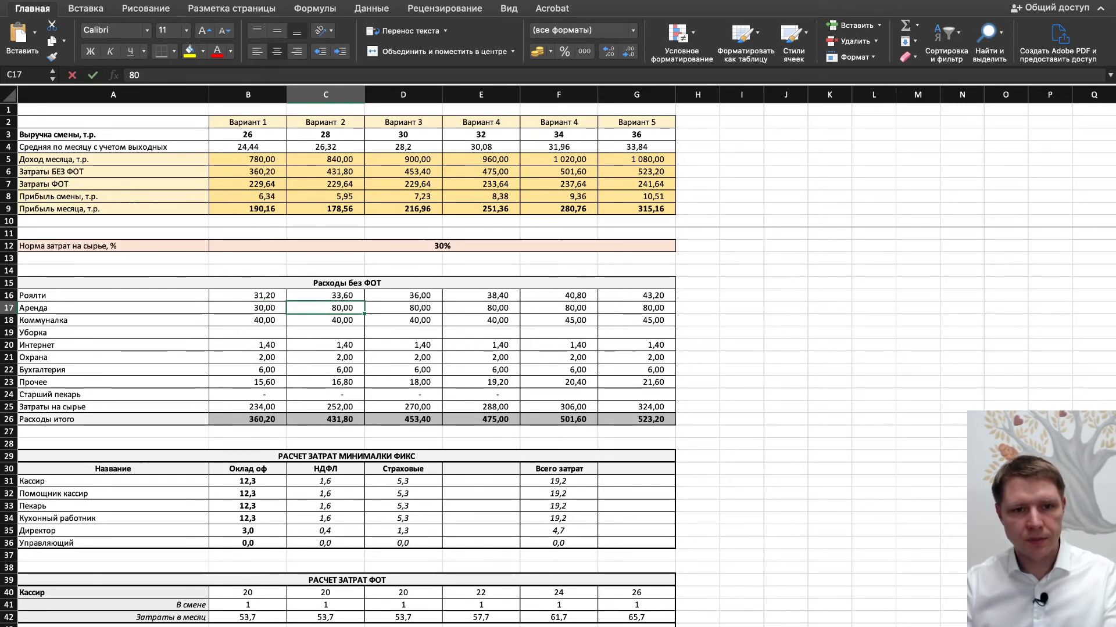
{"action": "type", "text": "30"}
{"action": "key", "text": "Tab"}
{"action": "type", "text": "30"}
{"action": "key", "text": "Tab"}
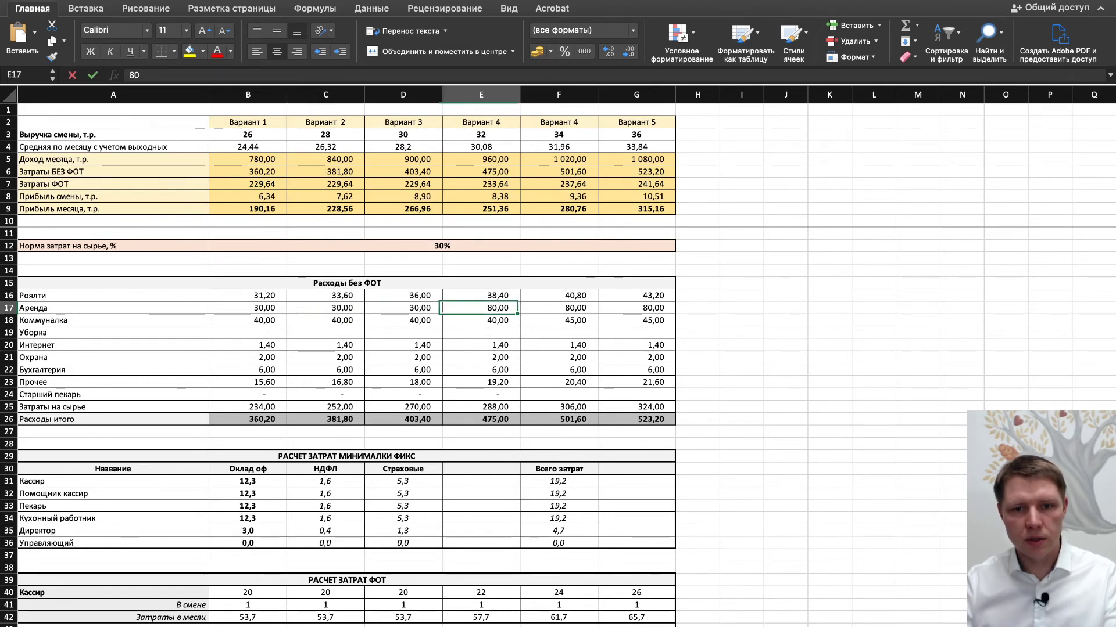
{"action": "type", "text": "30"}
{"action": "key", "text": "Tab"}
{"action": "type", "text": "30"}
{"action": "key", "text": "Tab"}
{"action": "type", "text": "30"}
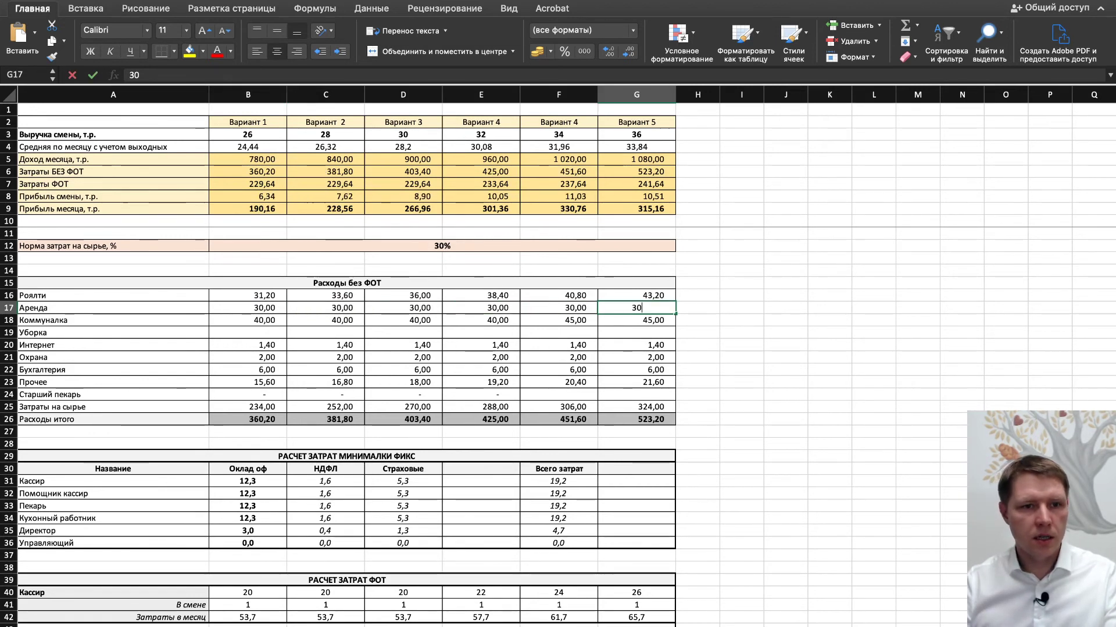
{"action": "key", "text": "Return"}
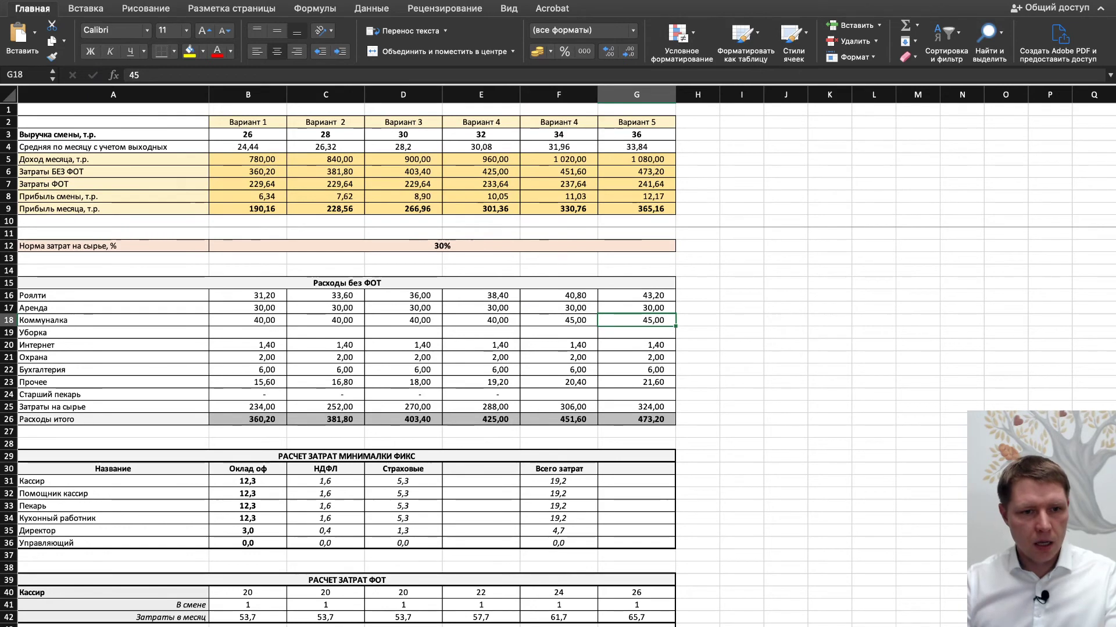
- Review the cashier's pay across the variants in the payroll calculation
{"action": "scroll", "coordinate": [558, 418], "scroll_direction": "down", "scroll_amount": 10}
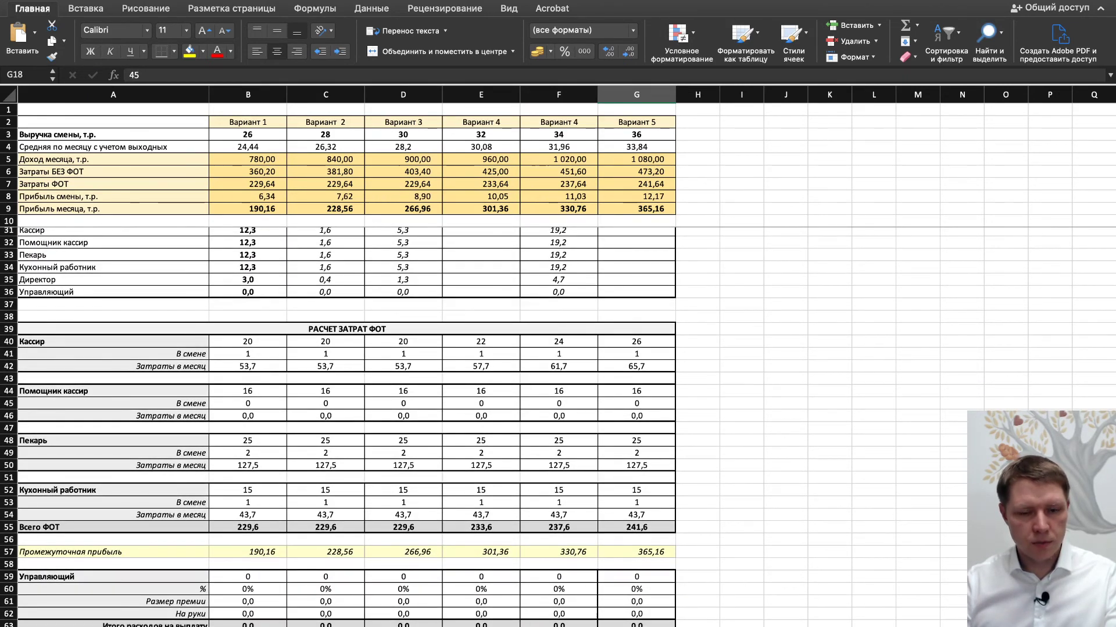
{"action": "double_click", "coordinate": [244, 341]}
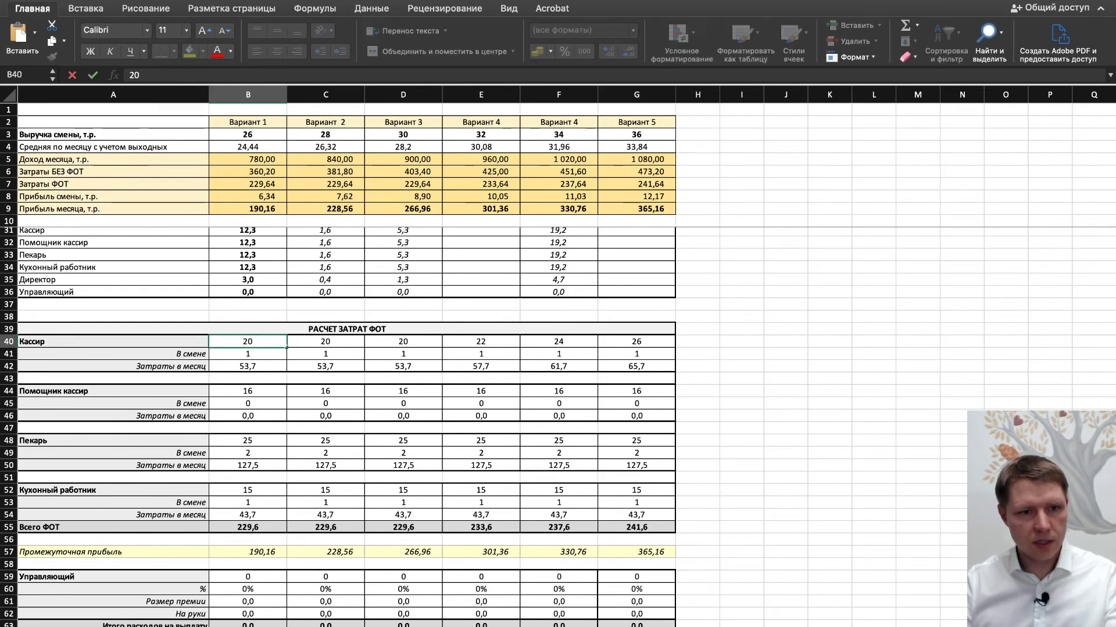
{"action": "left_click", "coordinate": [636, 378]}
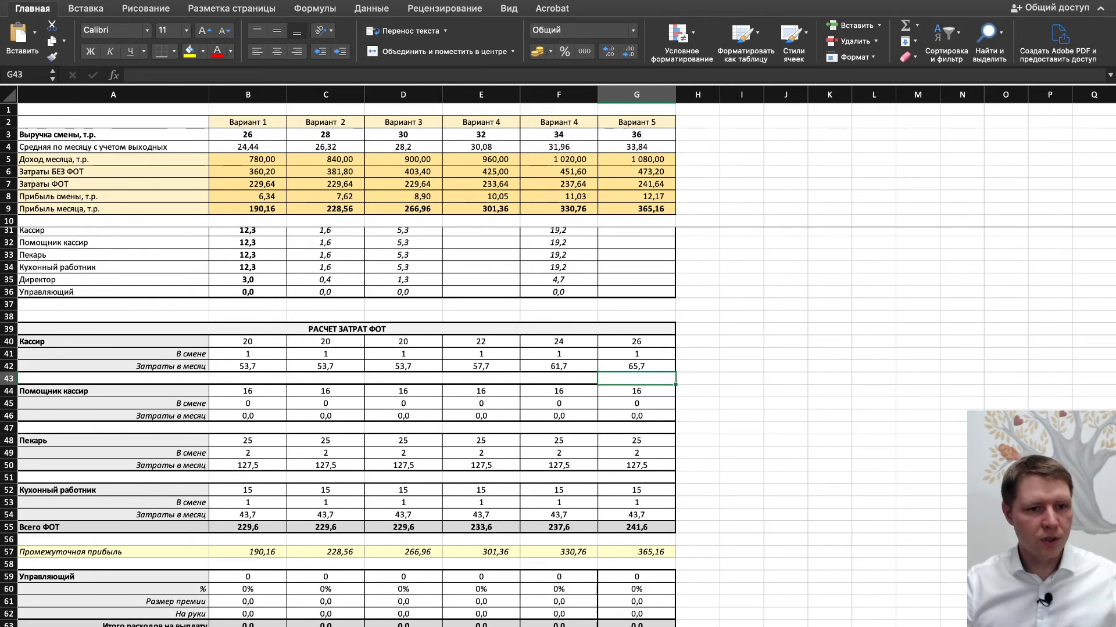
- Set the cashier's (Кассир) pay for Вариант 1 to 18 in B40
{"action": "double_click", "coordinate": [252, 341]}
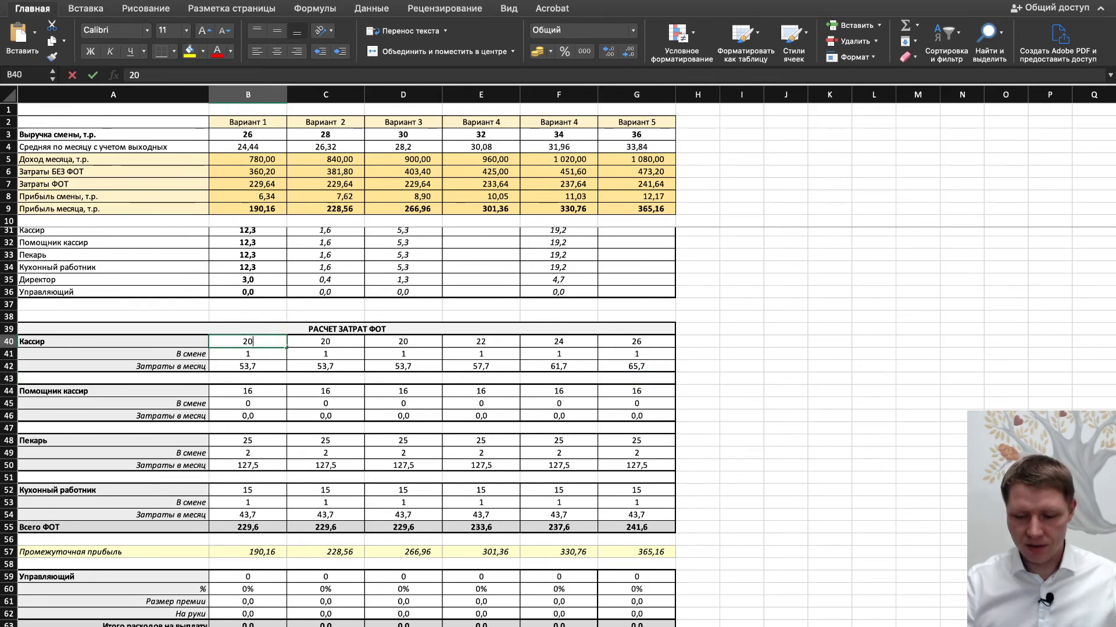
{"action": "key", "text": "BackSpace"}
{"action": "key", "text": "BackSpace"}
{"action": "type", "text": "18"}
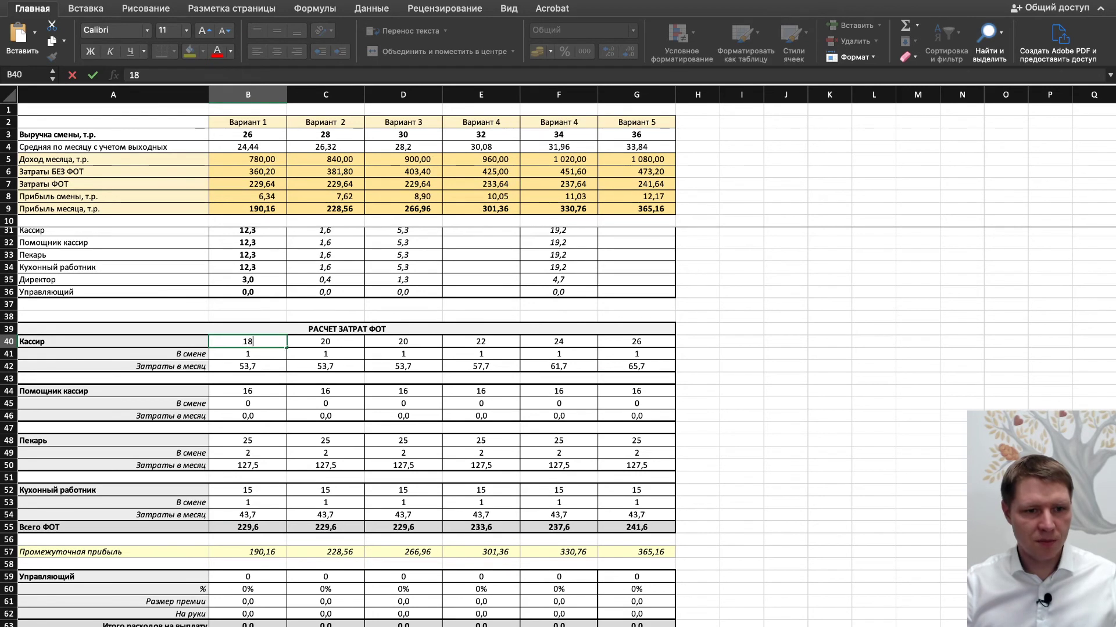
{"action": "key", "text": "Return"}
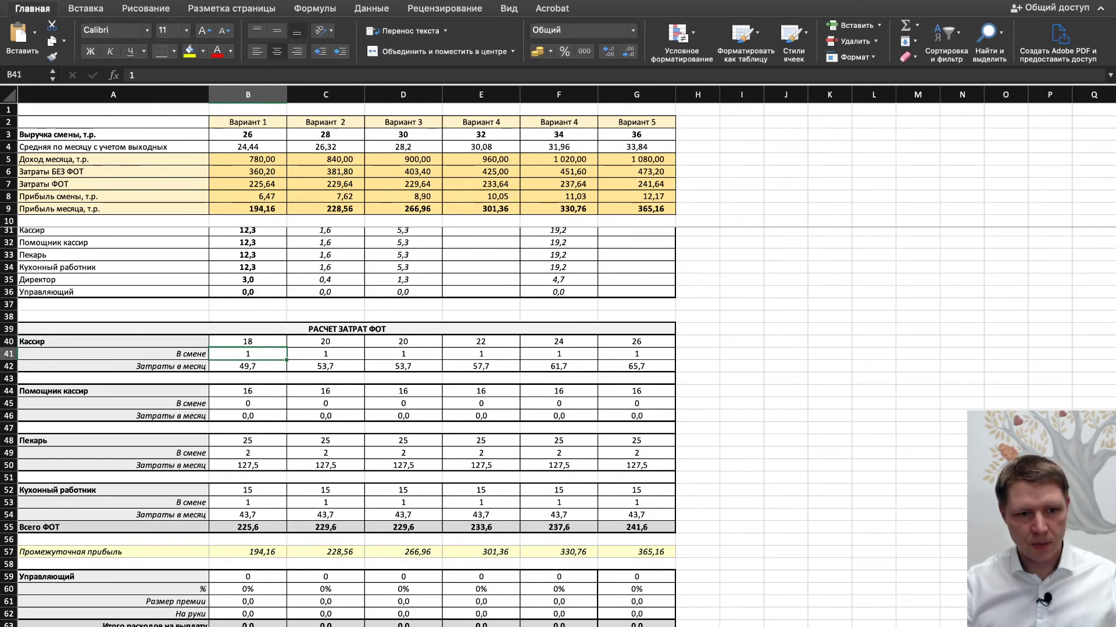
- Set the baker's (Пекарь) pay for Вариант 1 to 23 in B48
{"action": "left_click", "coordinate": [248, 440]}
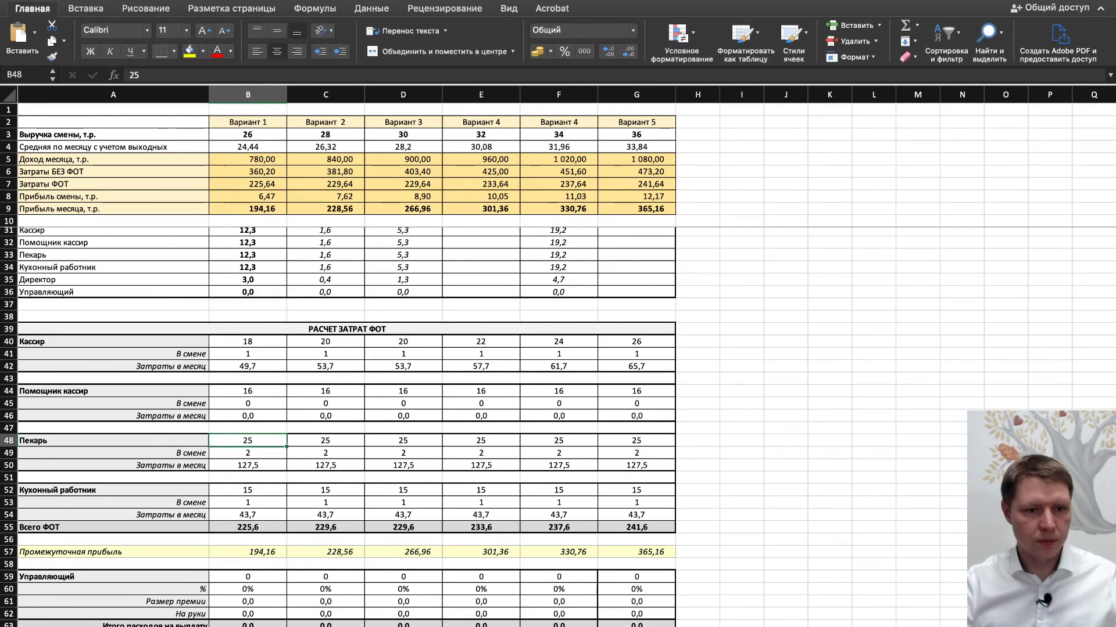
{"action": "type", "text": "23"}
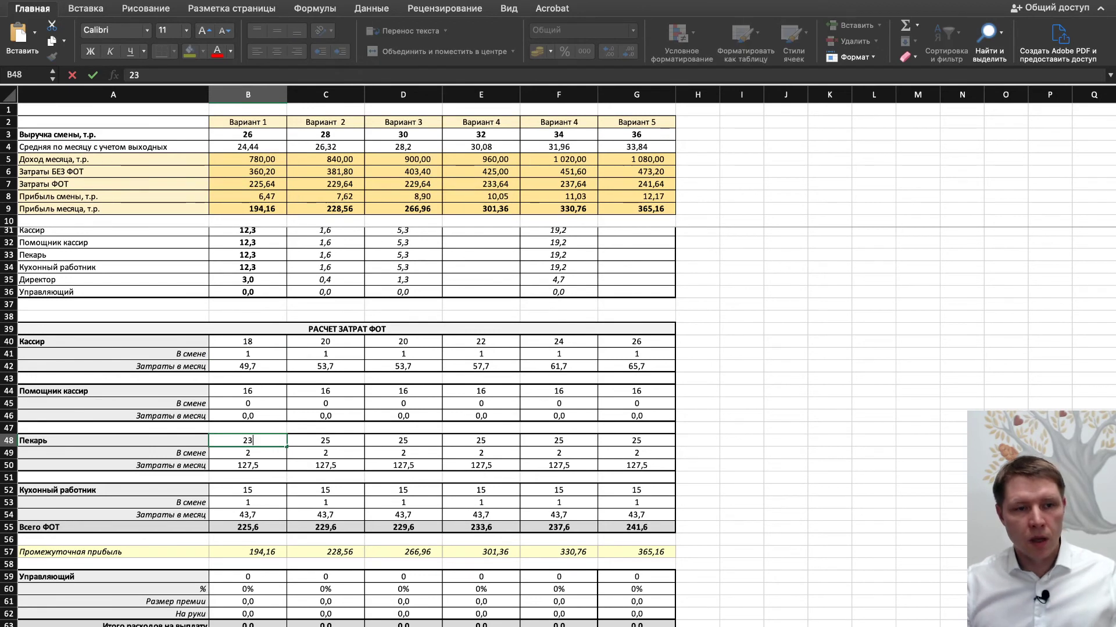
{"action": "key", "text": "Return"}
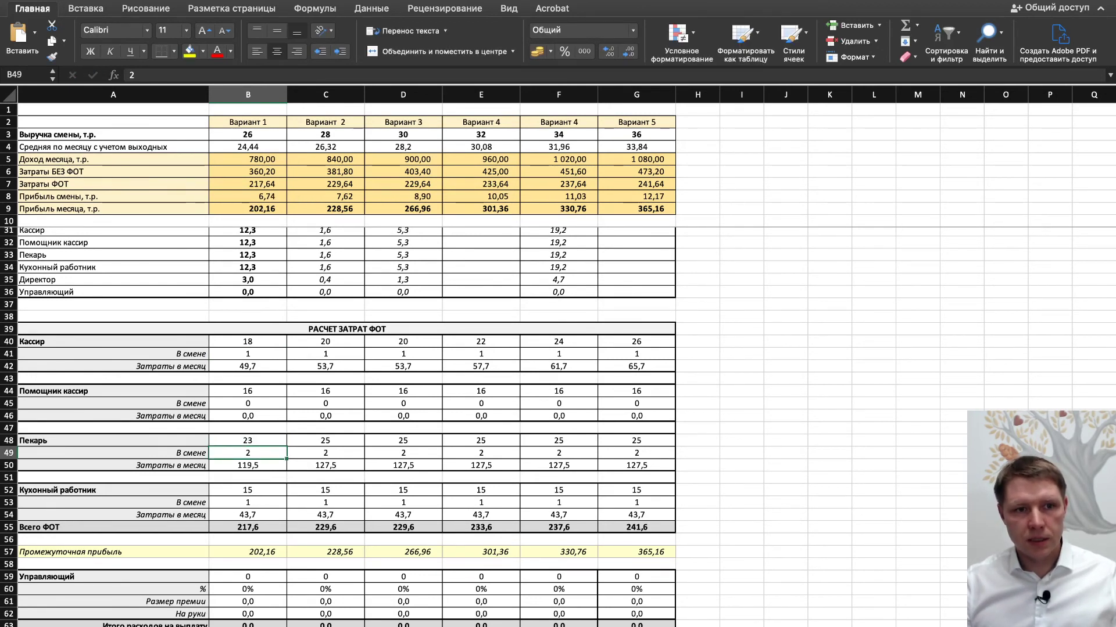
- Review the Вариант 1 column, the non-payroll expenses (Расходы без ФОТ) and the Вариант 3 column
{"action": "left_click", "coordinate": [247, 94]}
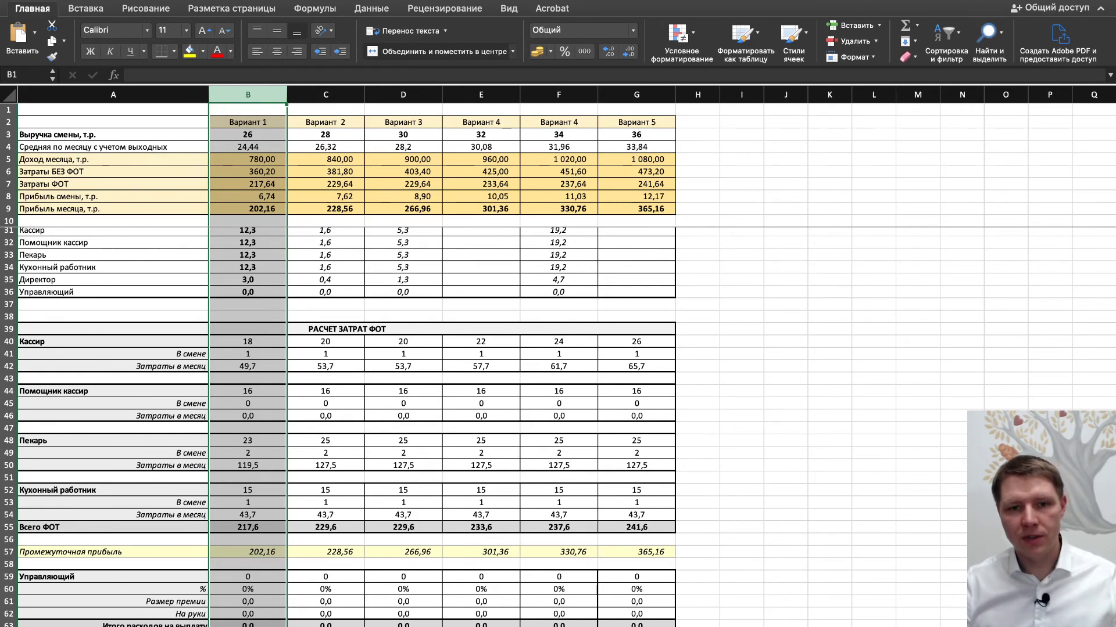
{"action": "left_click", "coordinate": [480, 292]}
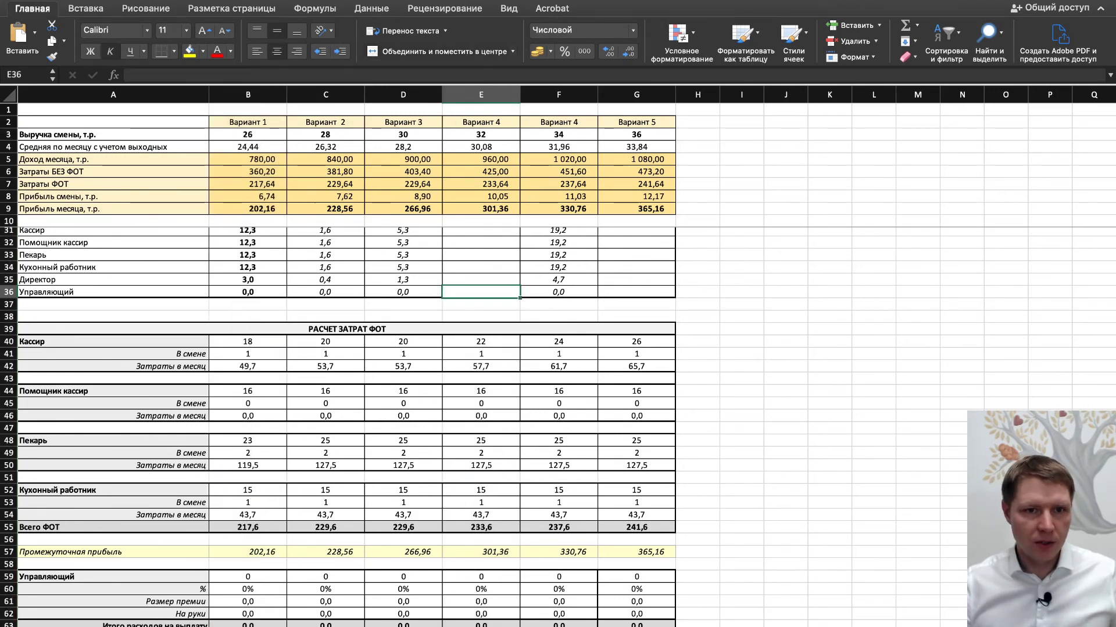
{"action": "scroll", "coordinate": [349, 424], "scroll_direction": "up", "scroll_amount": 7}
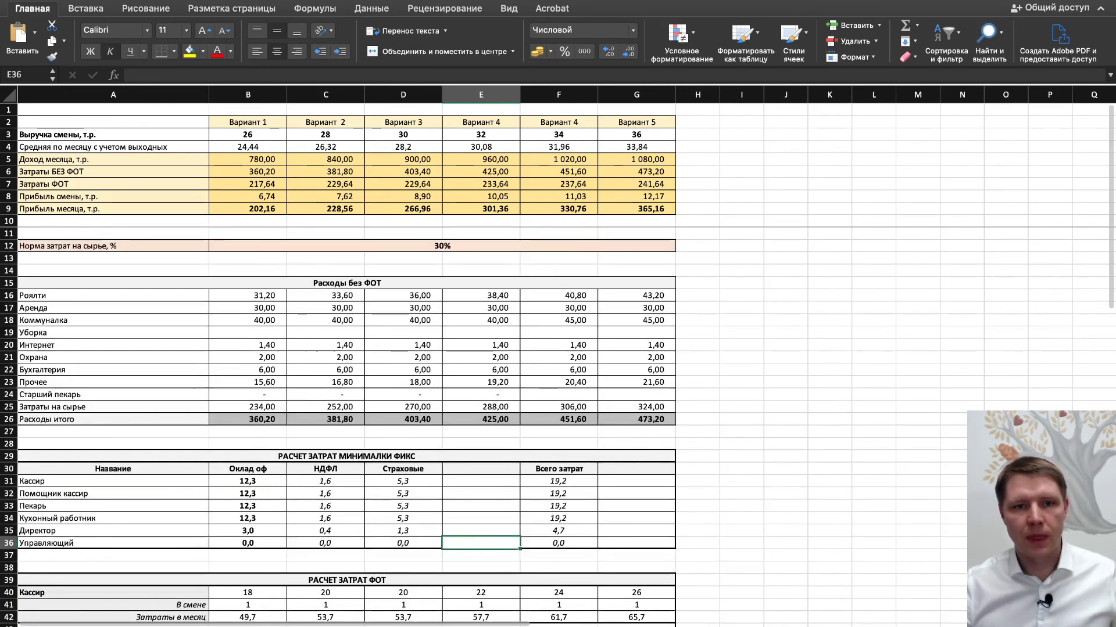
{"action": "left_click", "coordinate": [403, 94]}
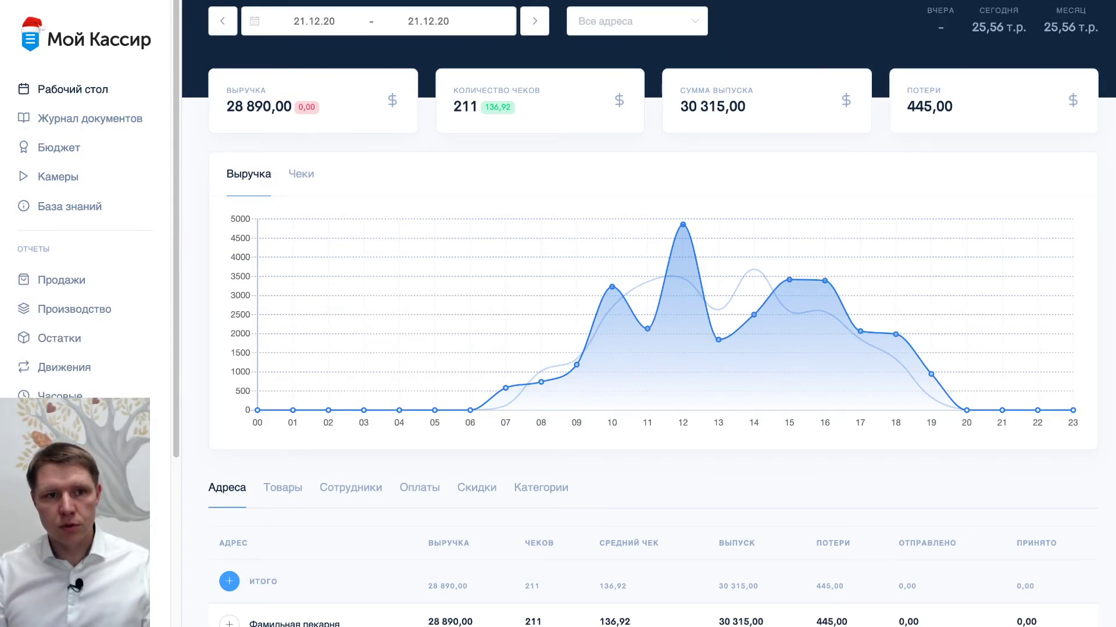
- Compare the bakery's monthly revenue in Мой Кассир for October, November and December 2020, ending on the December 2020 period
{"action": "left_click", "coordinate": [1070, 23]}
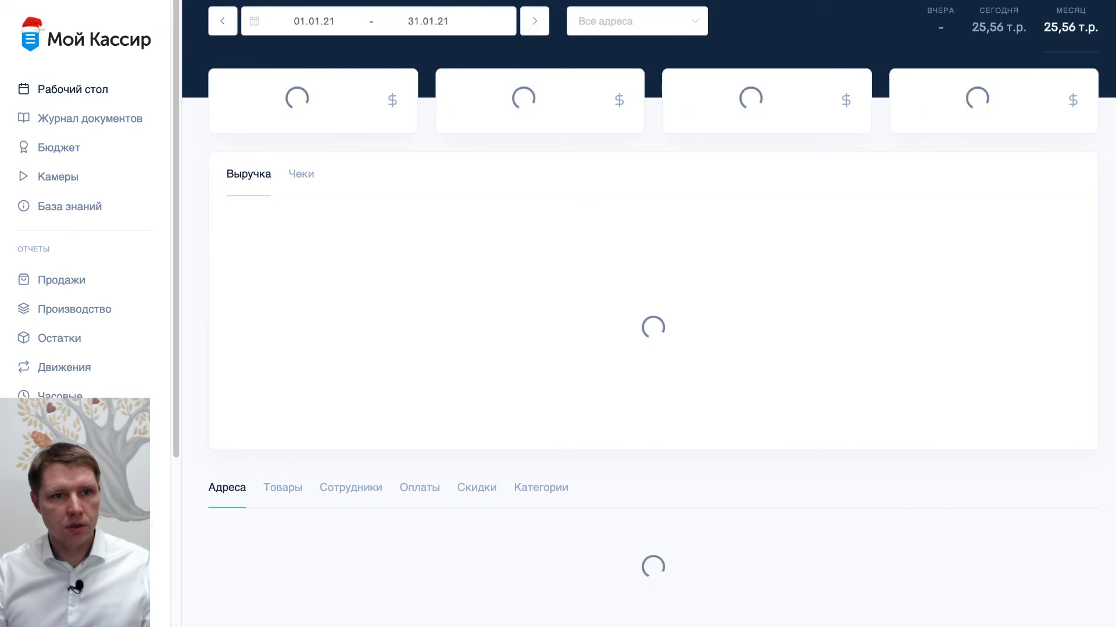
{"action": "left_click", "coordinate": [223, 21]}
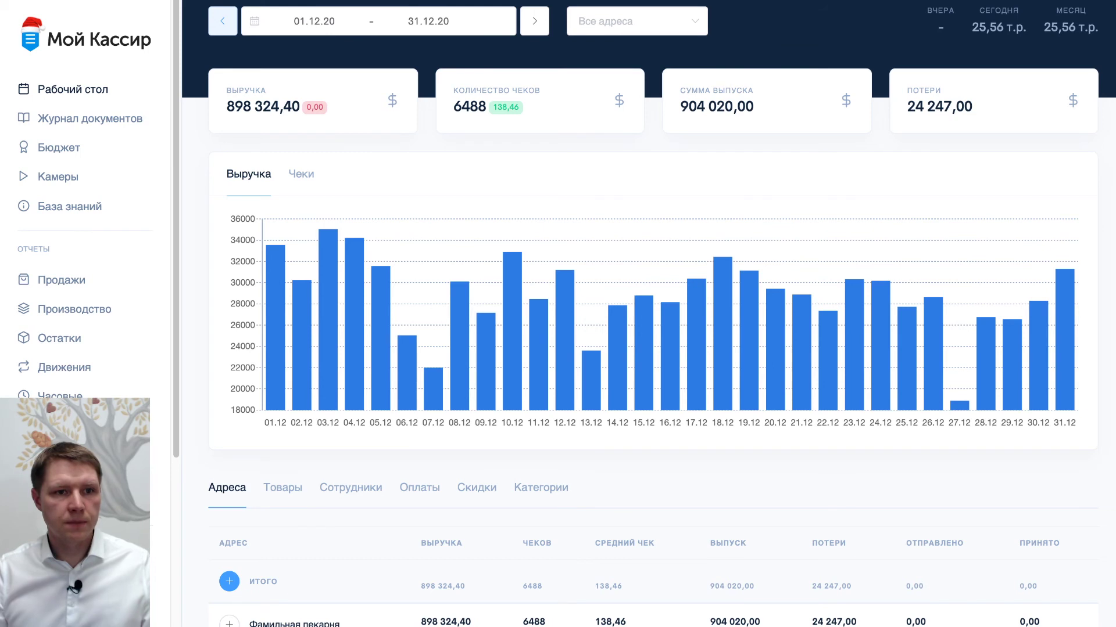
{"action": "left_click", "coordinate": [222, 21]}
{"action": "left_click", "coordinate": [222, 21]}
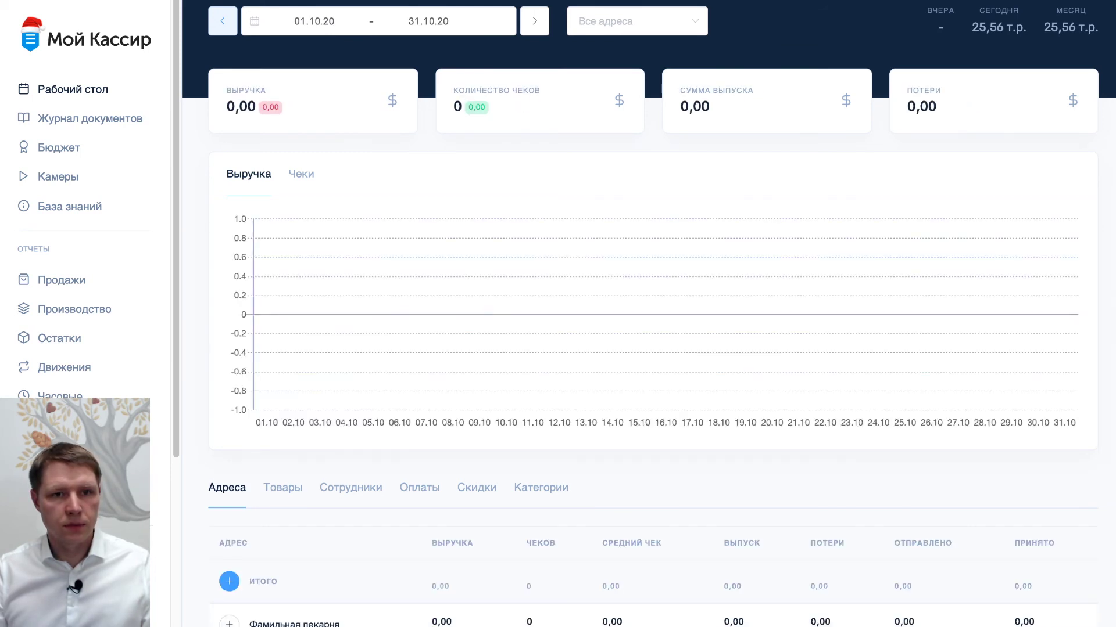
{"action": "left_click", "coordinate": [535, 21]}
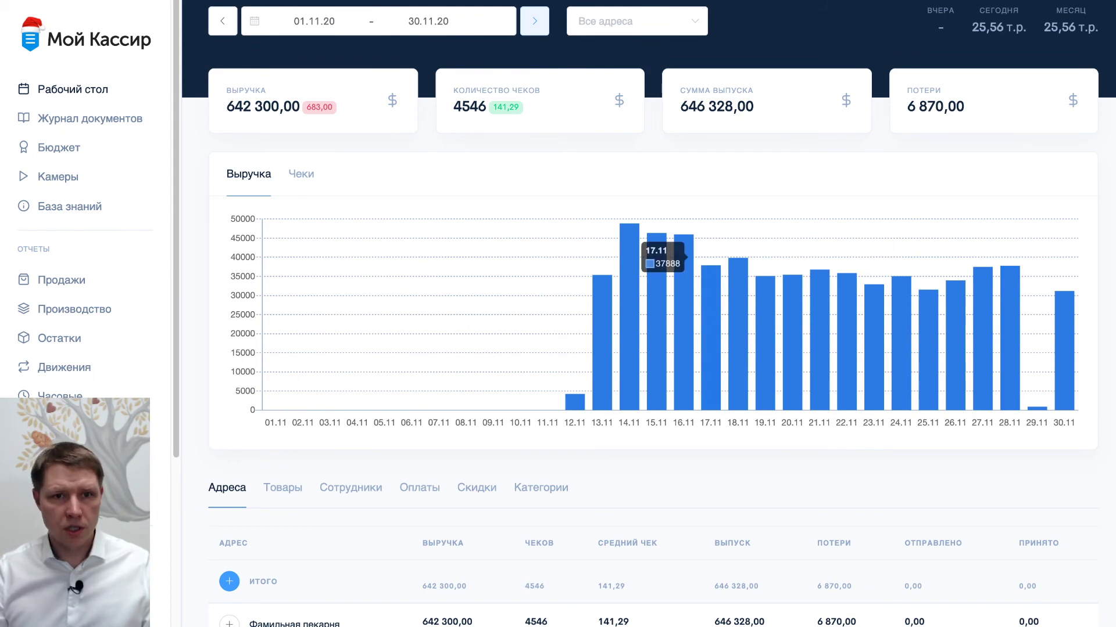
{"action": "left_click", "coordinate": [534, 21]}
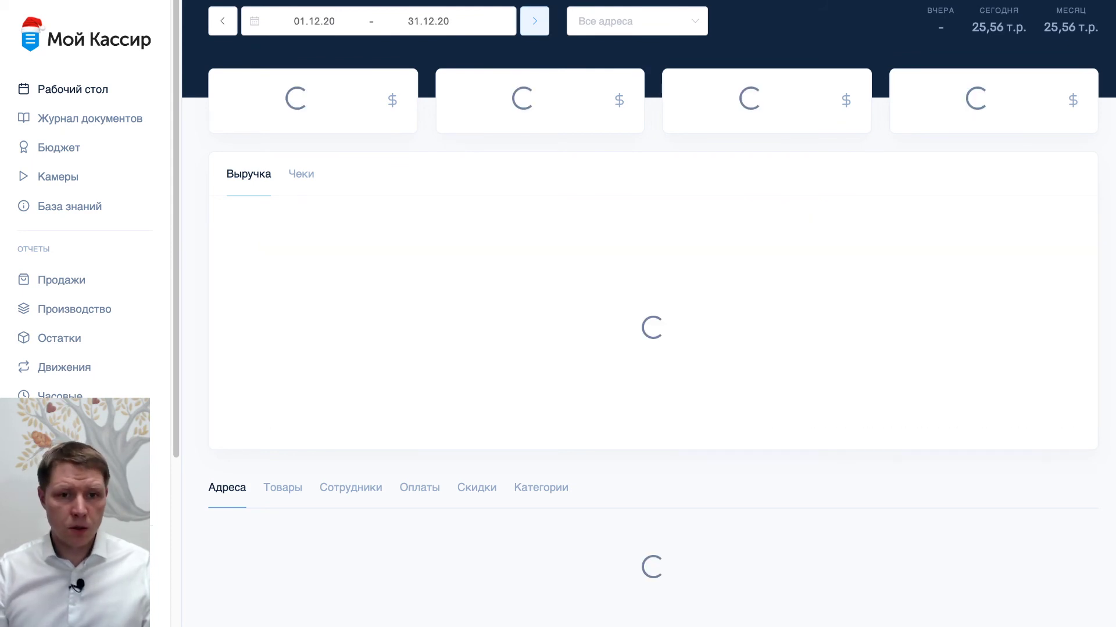